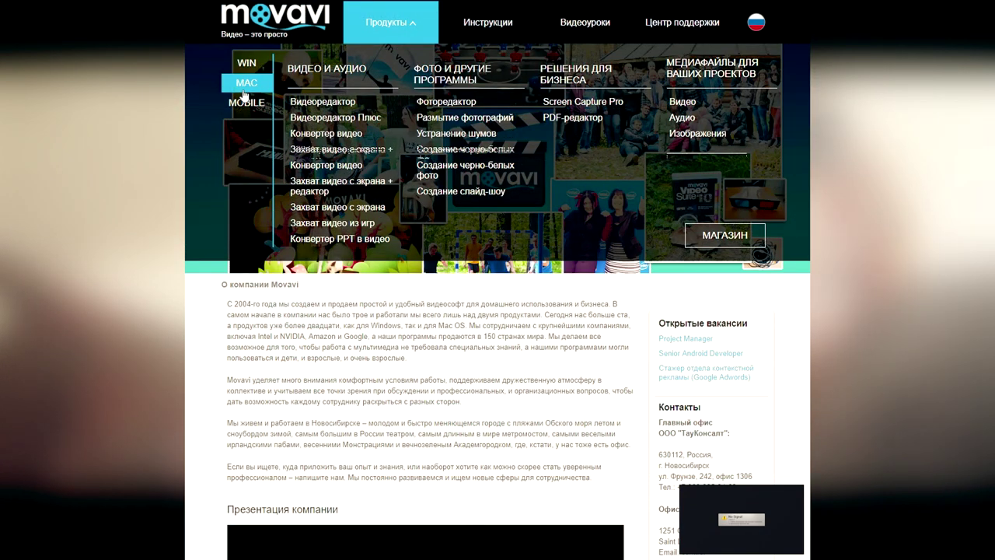
Step: Look over the Movavi Game Capture product page and its description of the game recording program
mouse_move(246, 84)
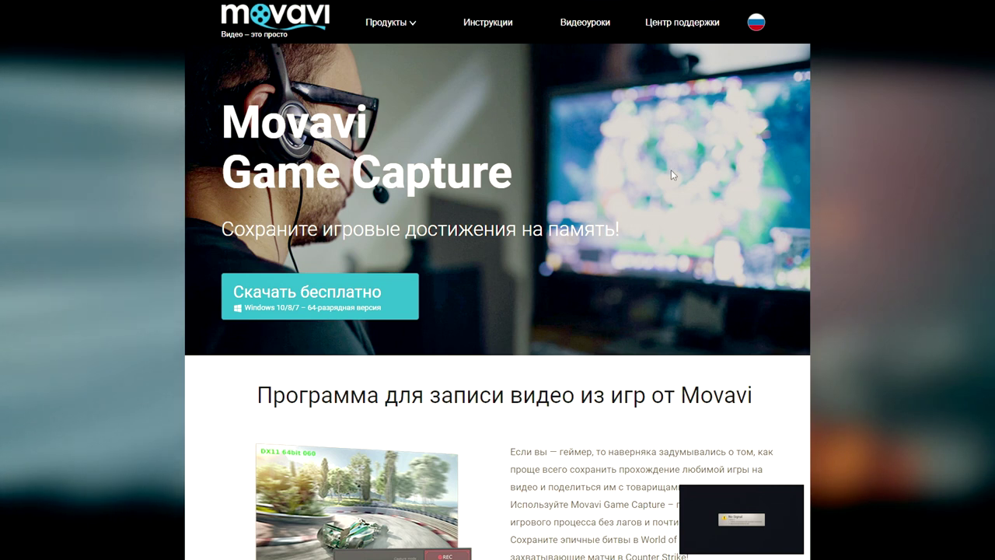
scroll(649, 177, down, 4)
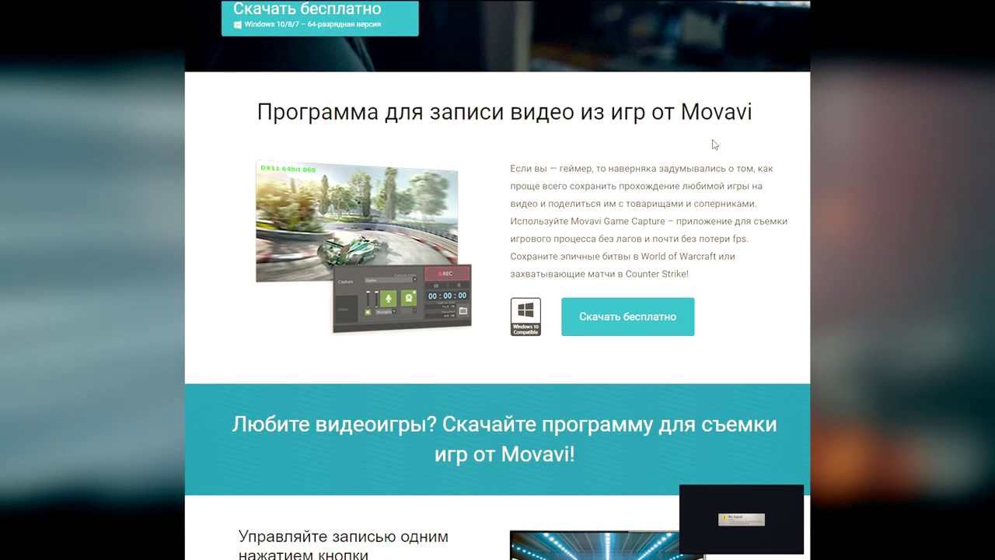
scroll(711, 144, up, 1)
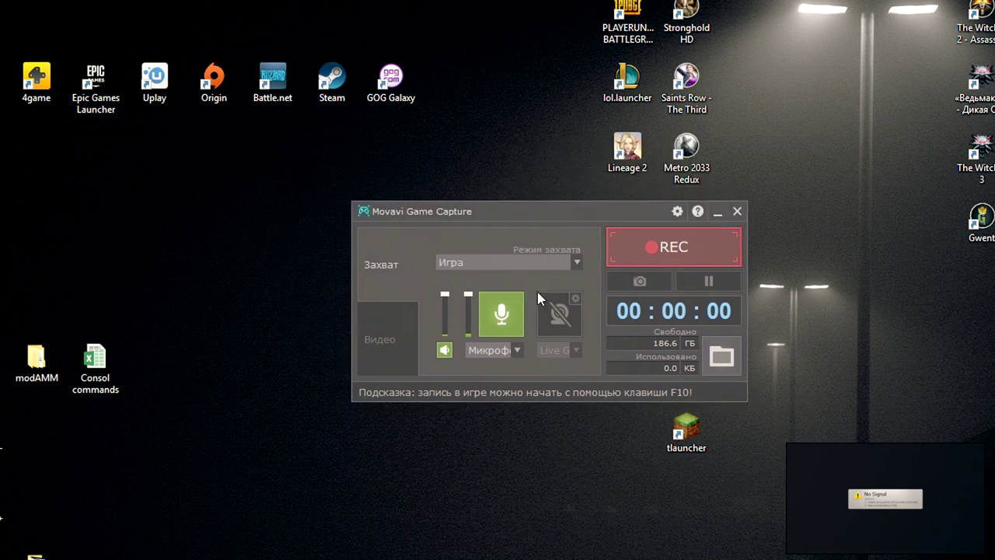
Step: Reposition the recorder window and review its video settings, returning to the capture settings
drag(371, 208, 473, 195)
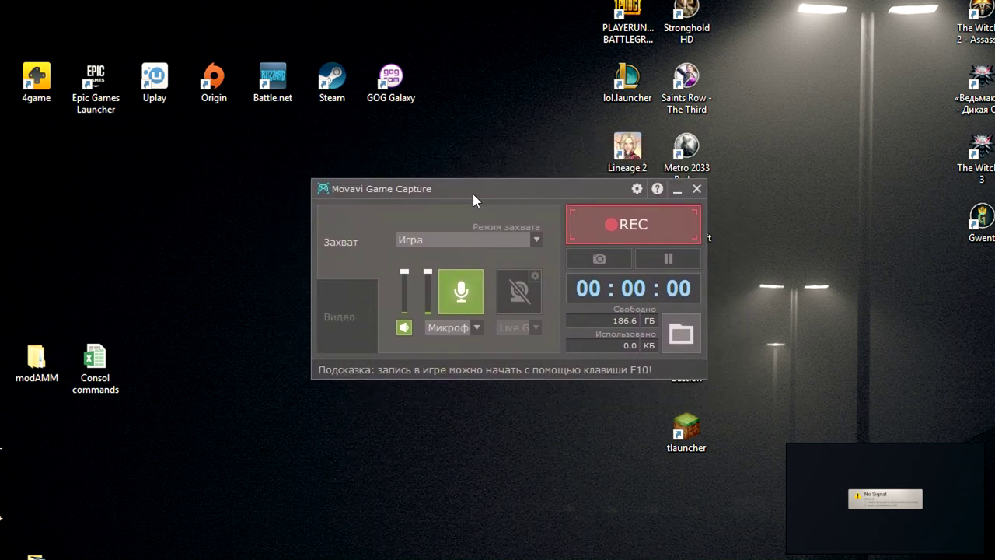
click(349, 293)
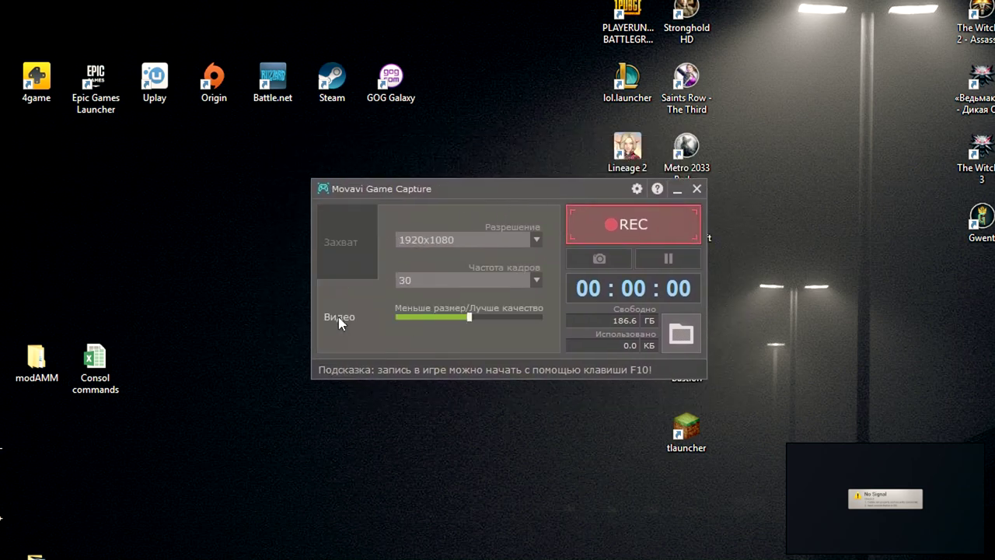
click(344, 246)
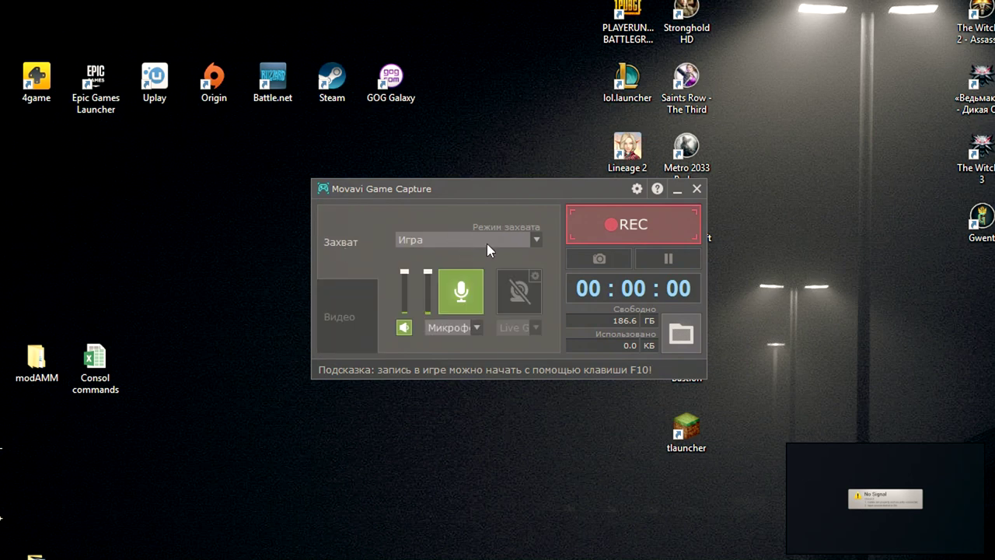
Step: Try the available capture modes and set the mode to Рабочий стол
click(535, 240)
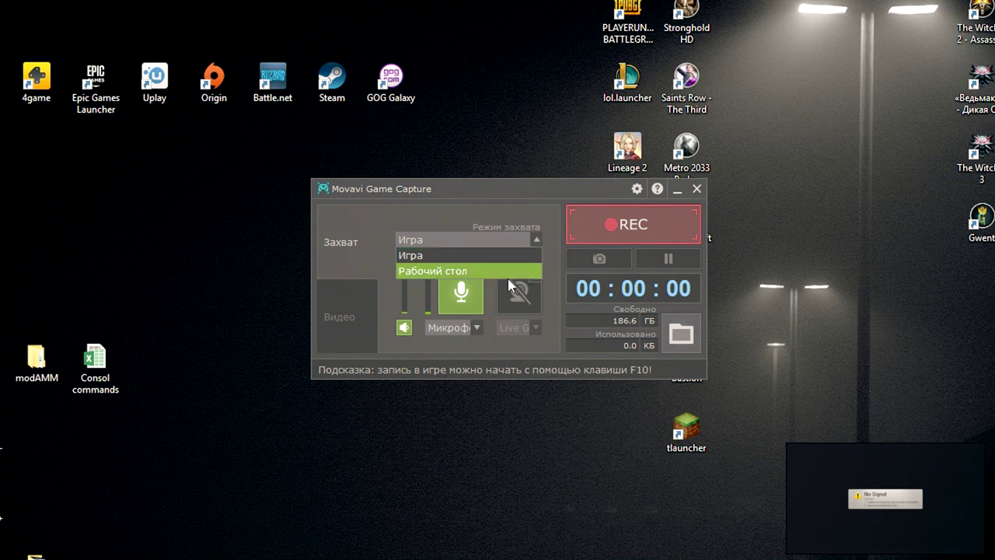
click(504, 274)
click(499, 241)
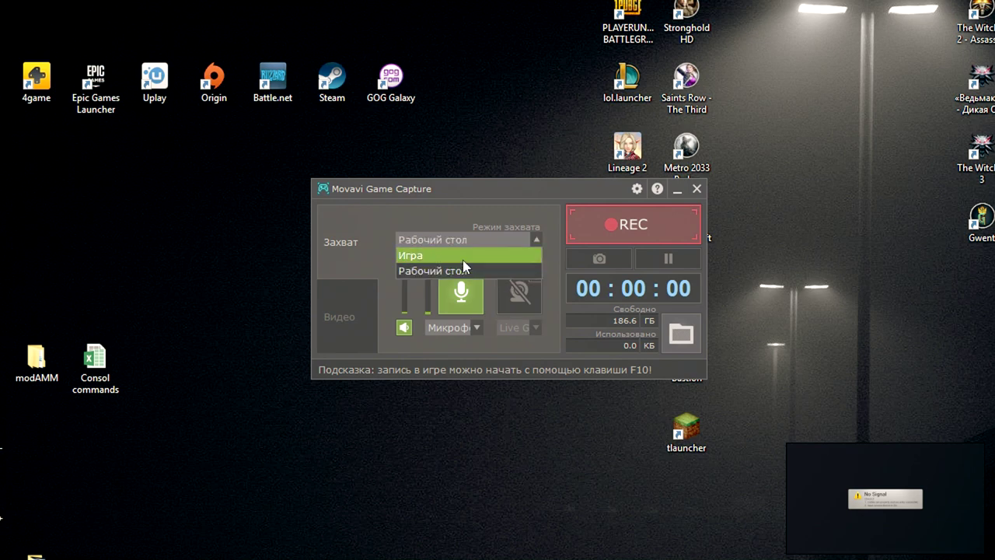
click(464, 256)
click(467, 244)
click(458, 271)
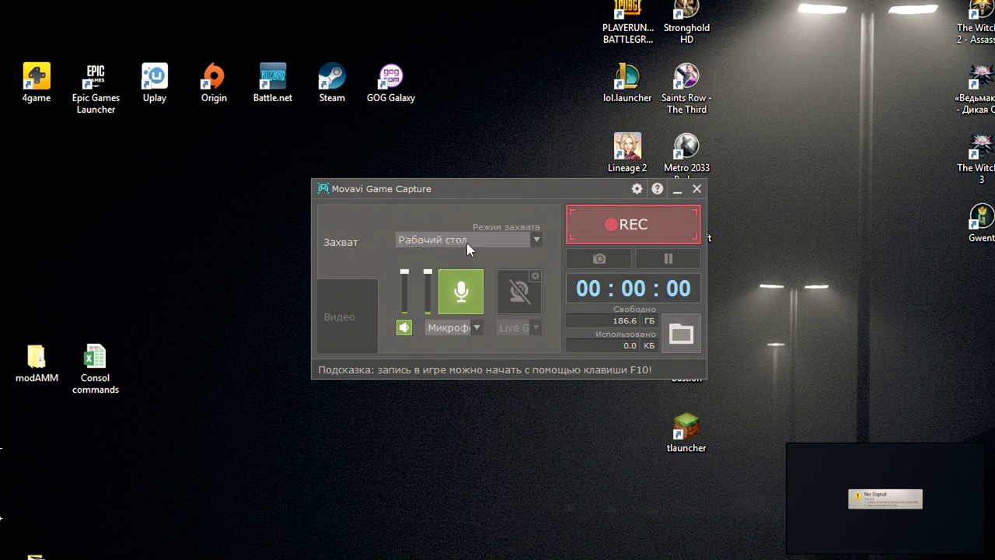
click(466, 242)
click(466, 271)
click(474, 239)
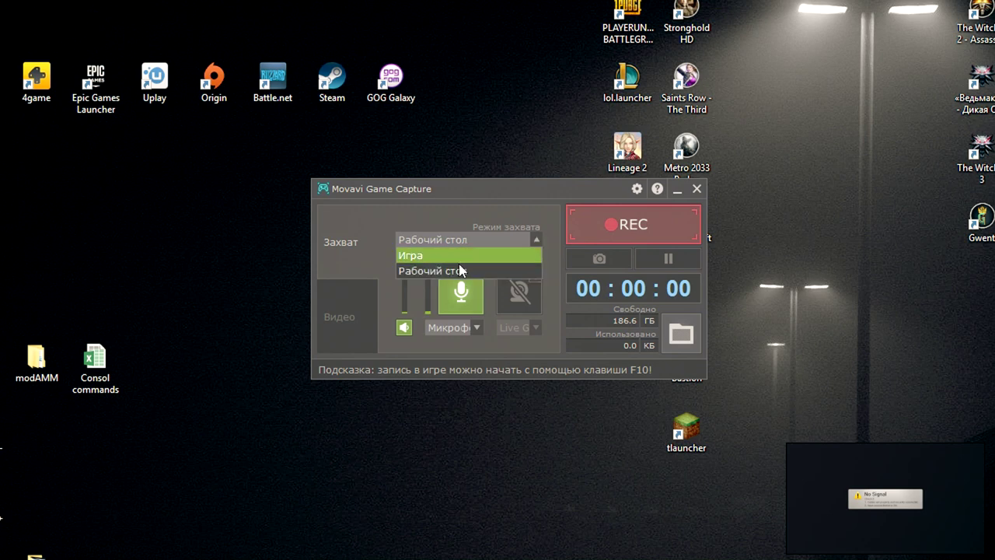
click(461, 271)
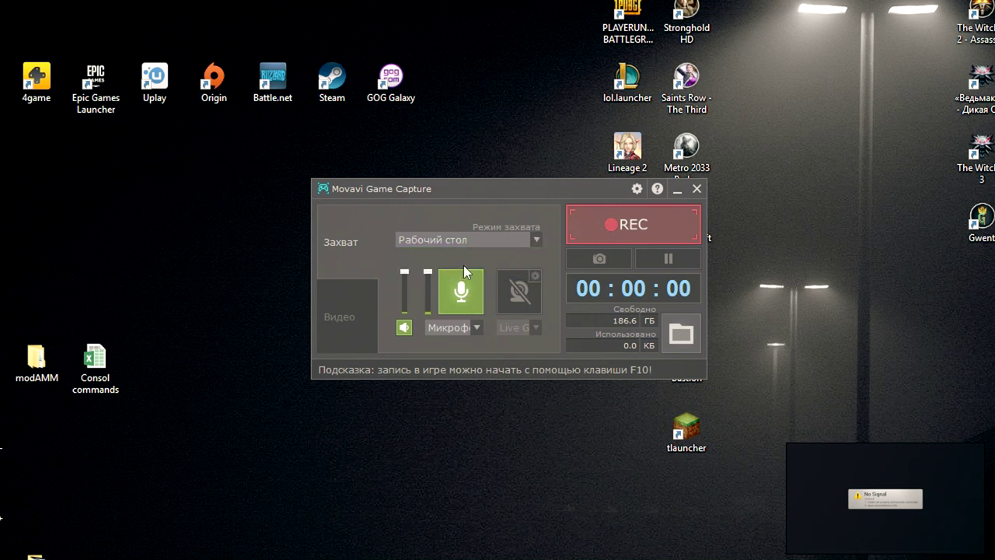
Step: Record the desktop for a few seconds, checking the video and capture settings meanwhile, and stop the recording
click(676, 230)
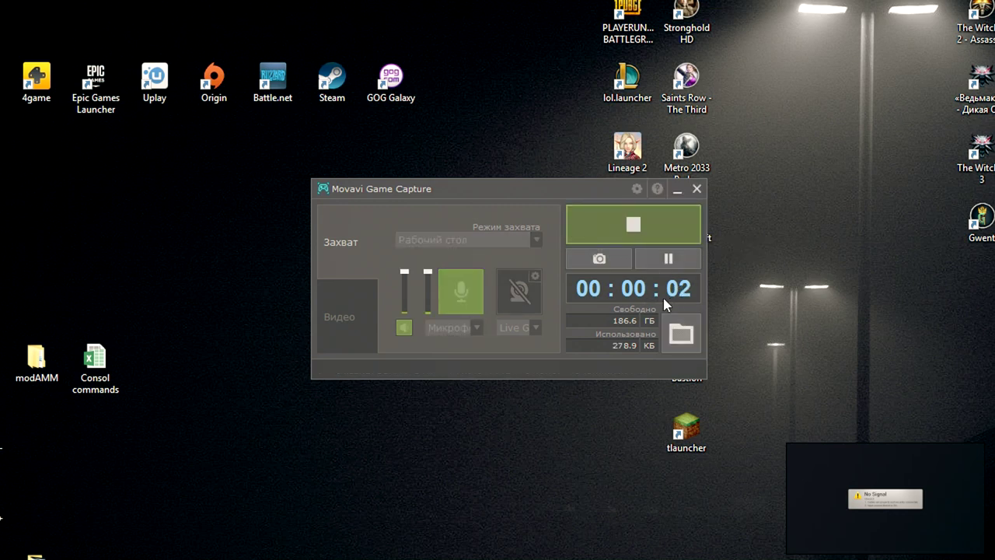
click(350, 305)
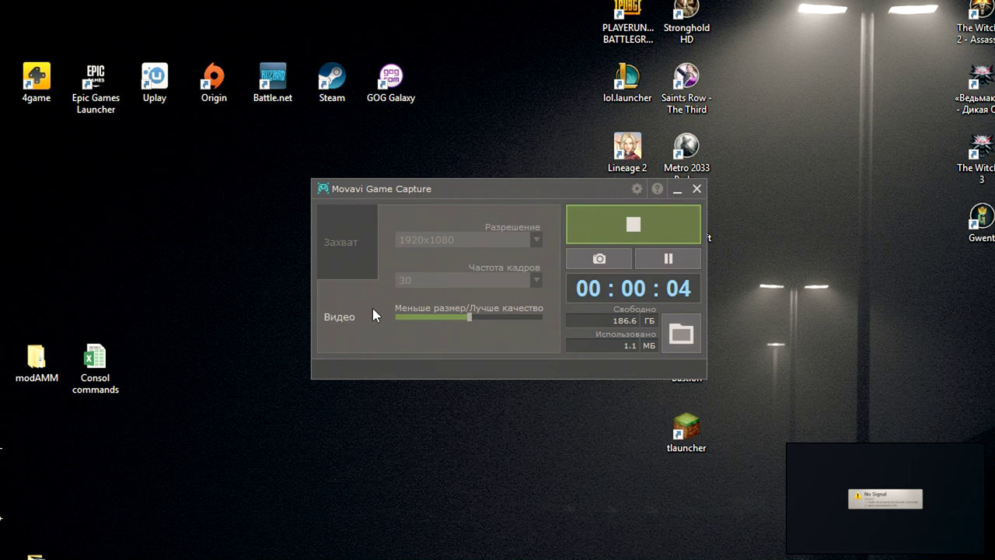
click(336, 253)
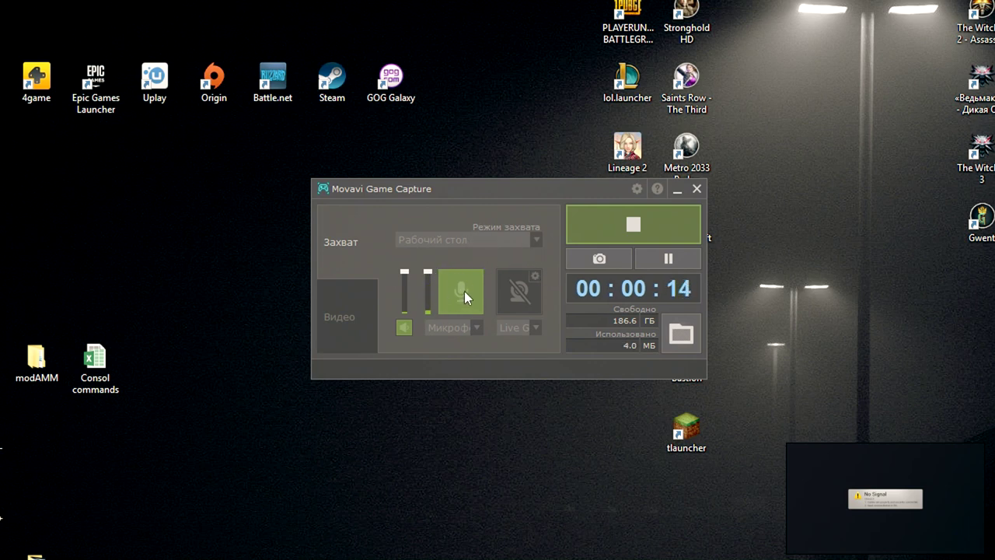
click(668, 230)
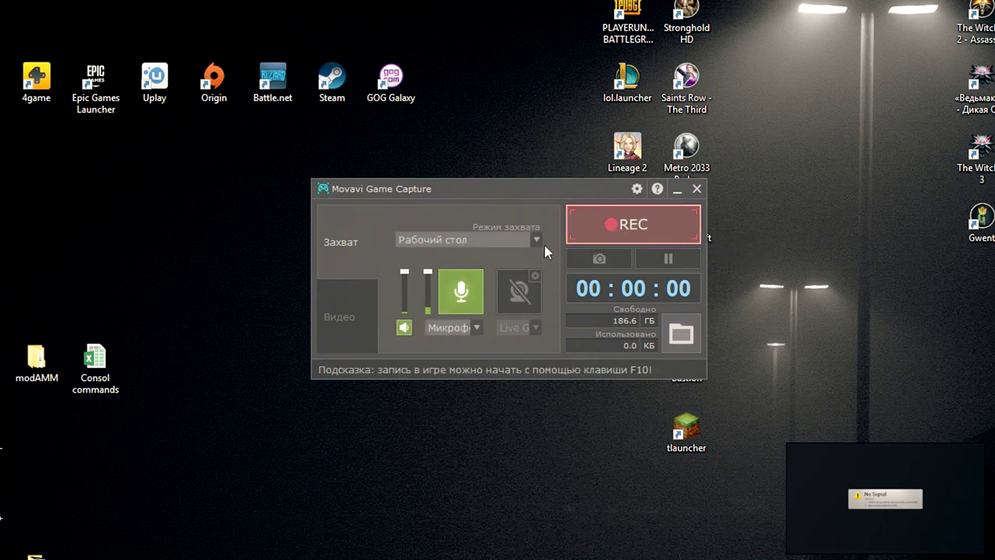
Step: Set the capture mode to Игра and start a recording that waits for a game to open
click(456, 238)
click(447, 253)
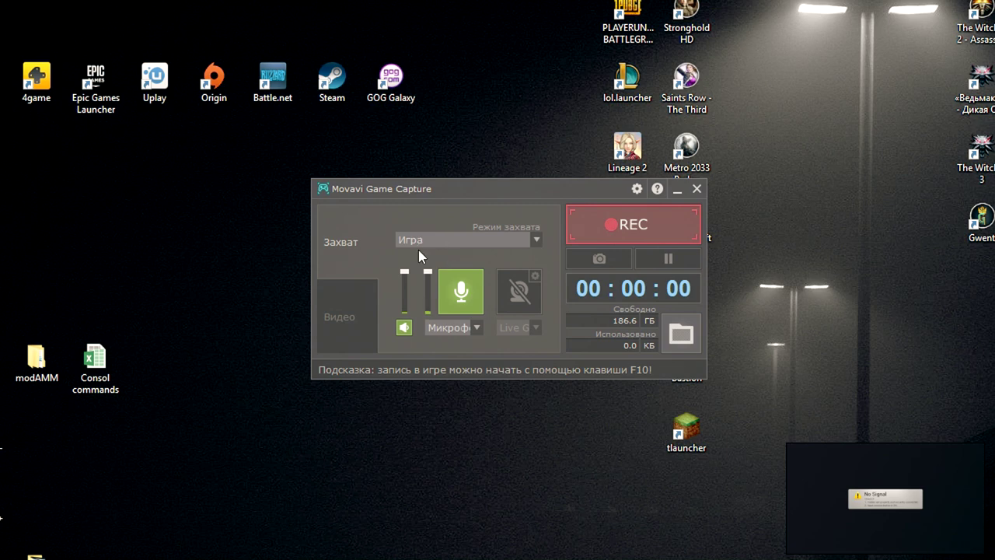
click(645, 225)
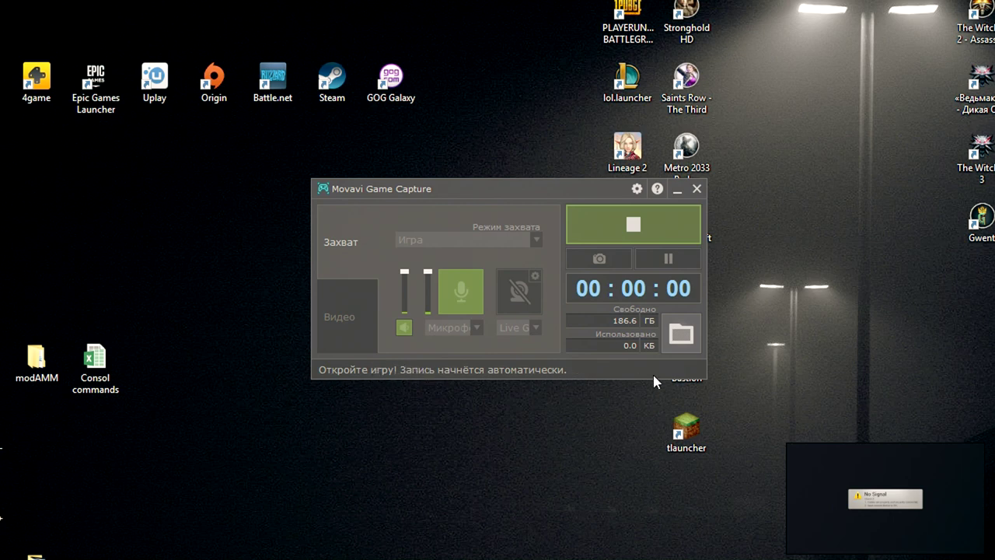
key(F10)
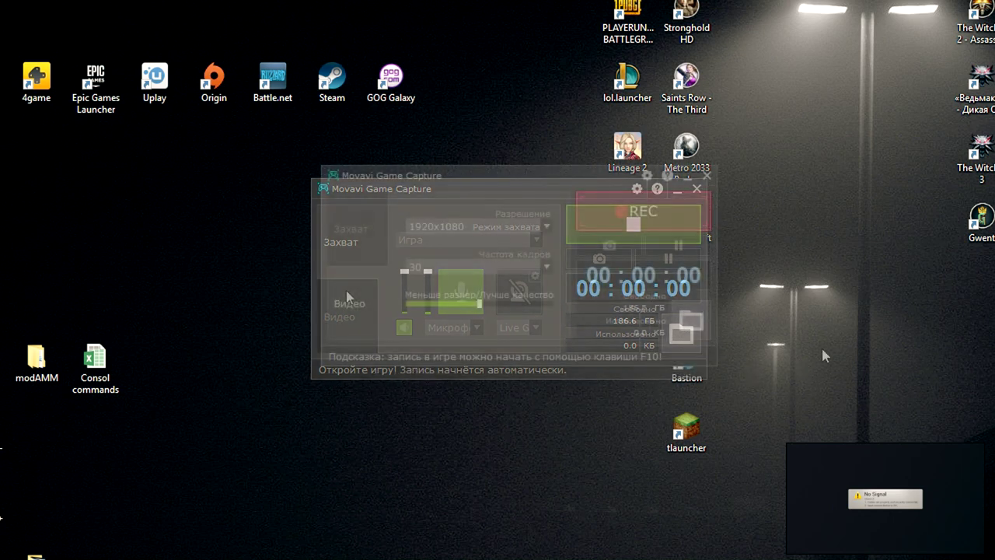
Step: Try the video resolutions 1920x1080, Исходное, 640x480, 800x600 and 1024x768 one after another
click(546, 226)
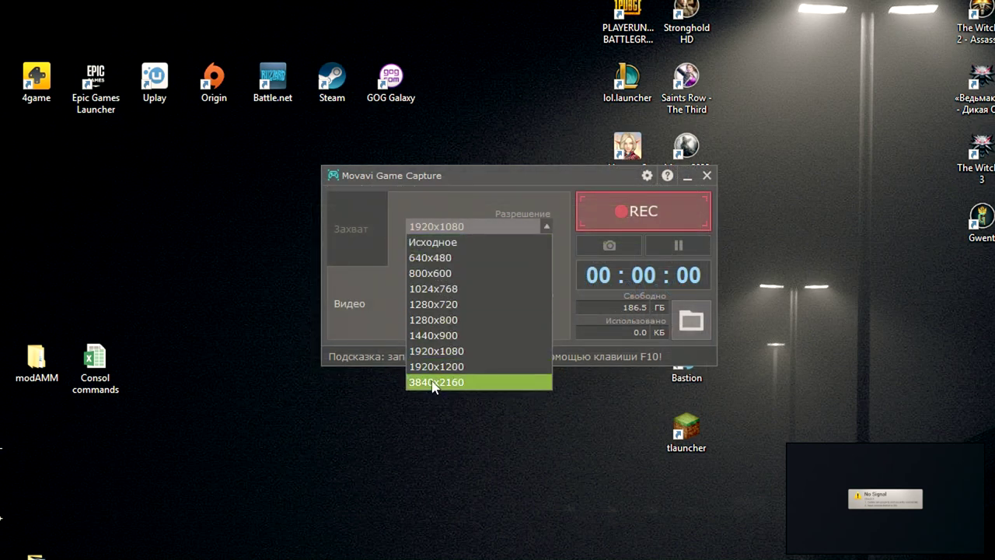
click(455, 351)
click(534, 227)
click(531, 242)
click(547, 226)
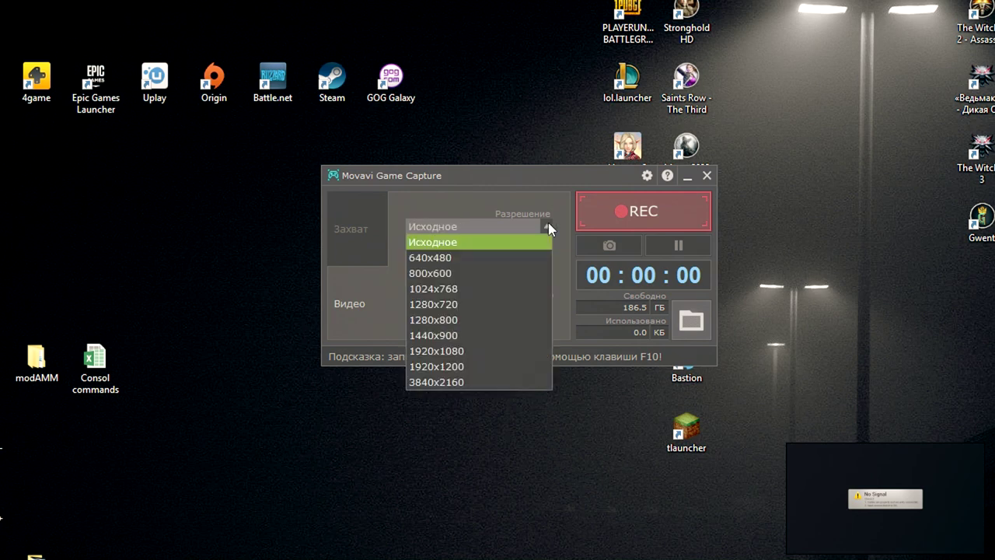
click(529, 255)
click(545, 227)
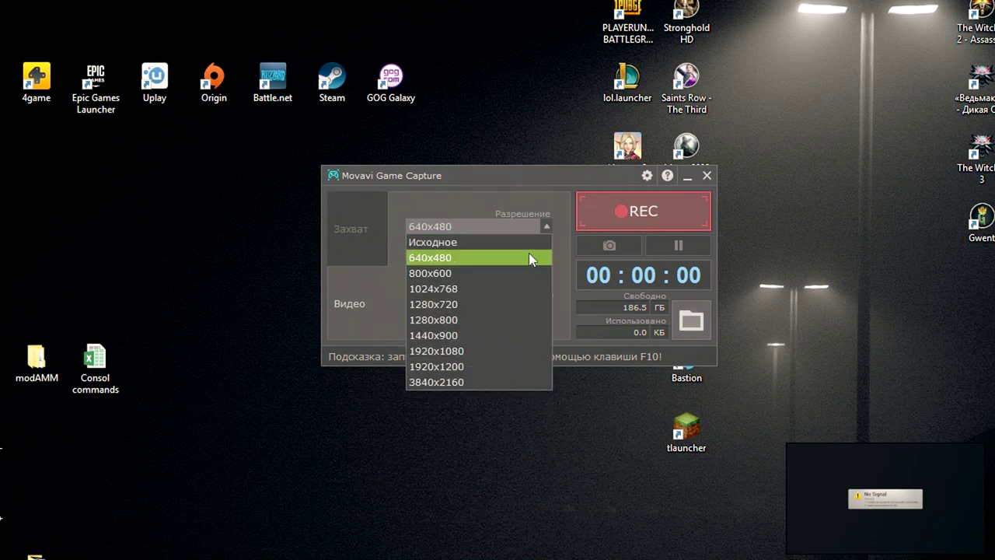
click(524, 272)
click(547, 226)
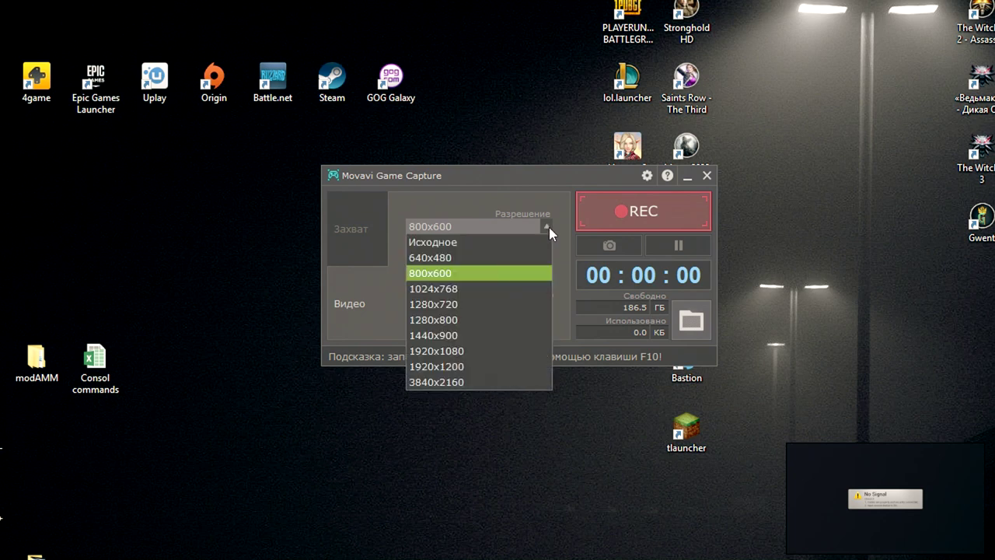
click(520, 286)
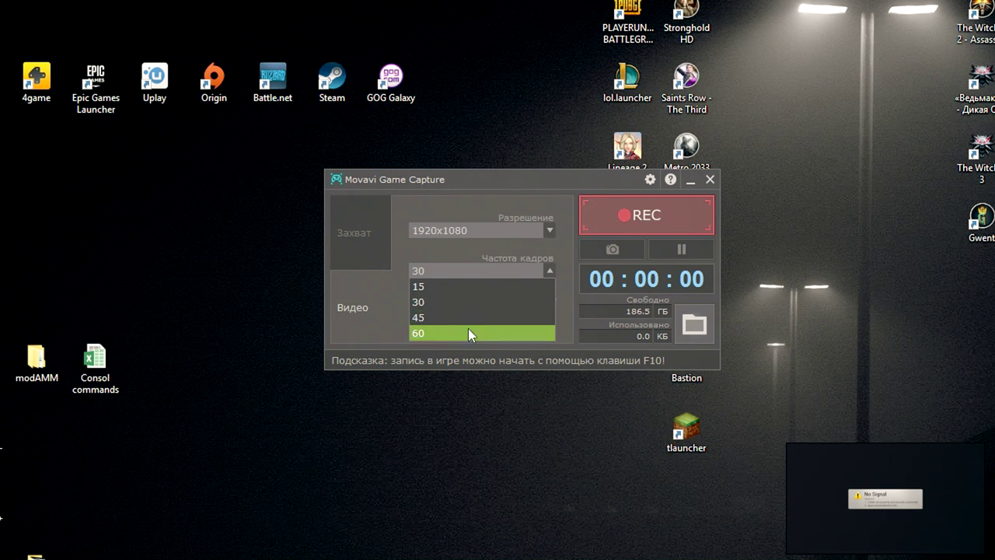
Step: Raise the video quality to its maximum and set the frame rate to 60
click(552, 302)
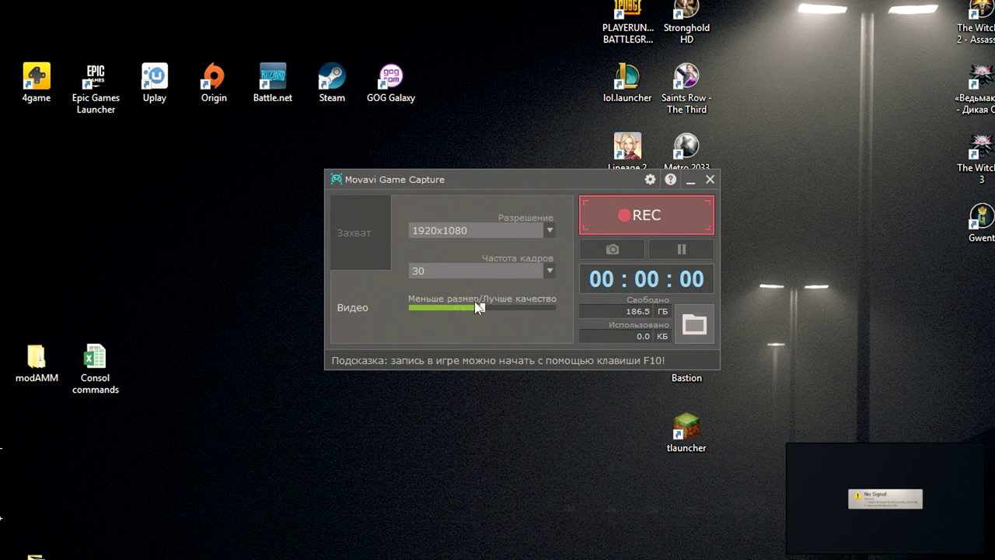
drag(483, 308, 507, 312)
drag(483, 312, 468, 315)
drag(472, 313, 586, 310)
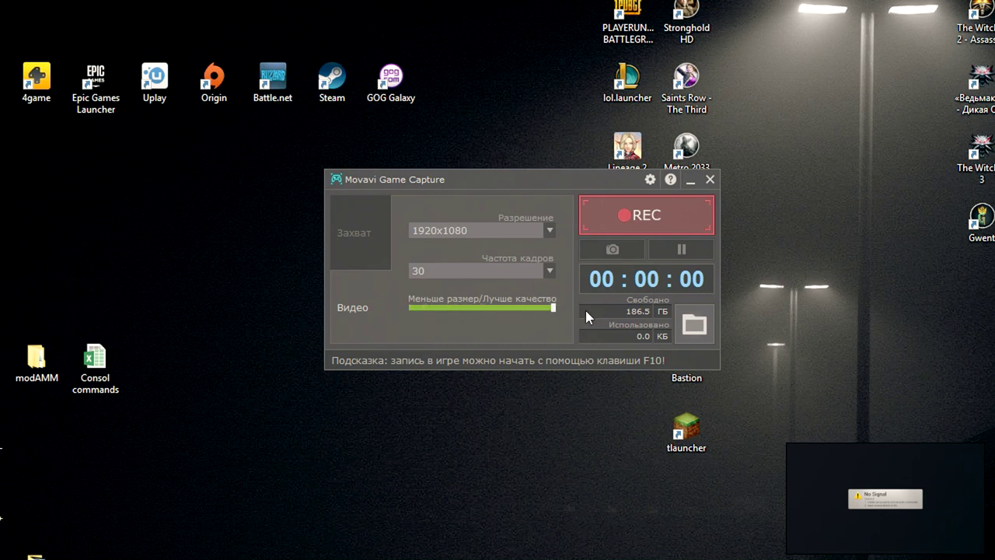
click(548, 267)
click(459, 332)
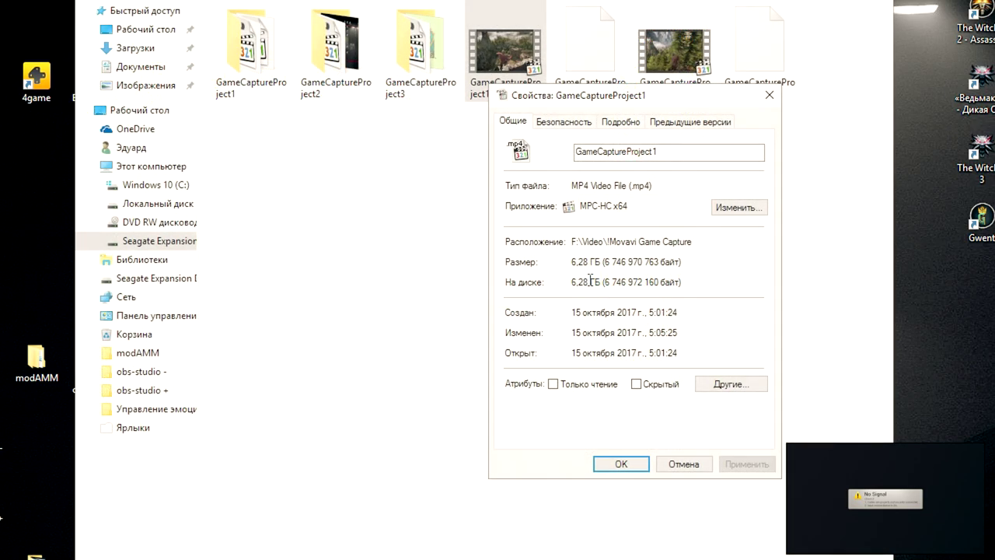
Step: Examine the file size and the detailed video data rates in the properties of the GameCaptureProject1 video
drag(574, 265, 595, 264)
key(ctrl+Tab)
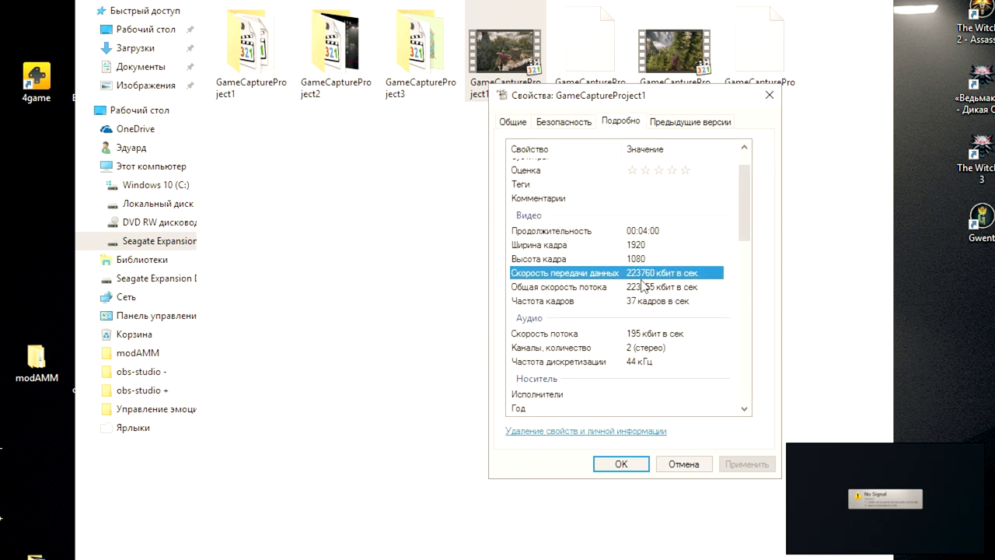
click(642, 287)
click(647, 274)
click(646, 293)
click(655, 274)
click(646, 288)
click(650, 274)
click(645, 288)
click(648, 275)
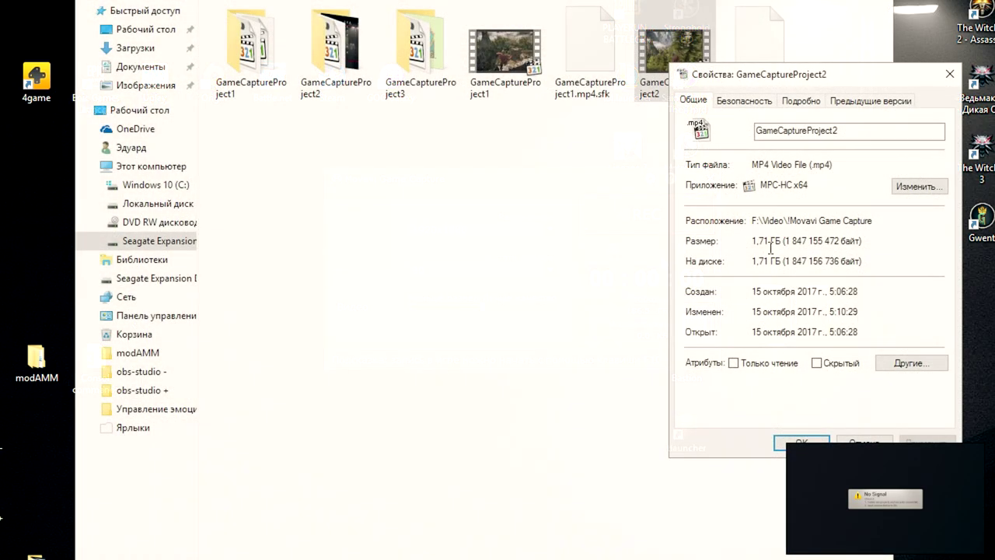
Step: Examine the data rates and frame rate in the properties of the GameCaptureProject2 video and close them
drag(835, 291, 861, 291)
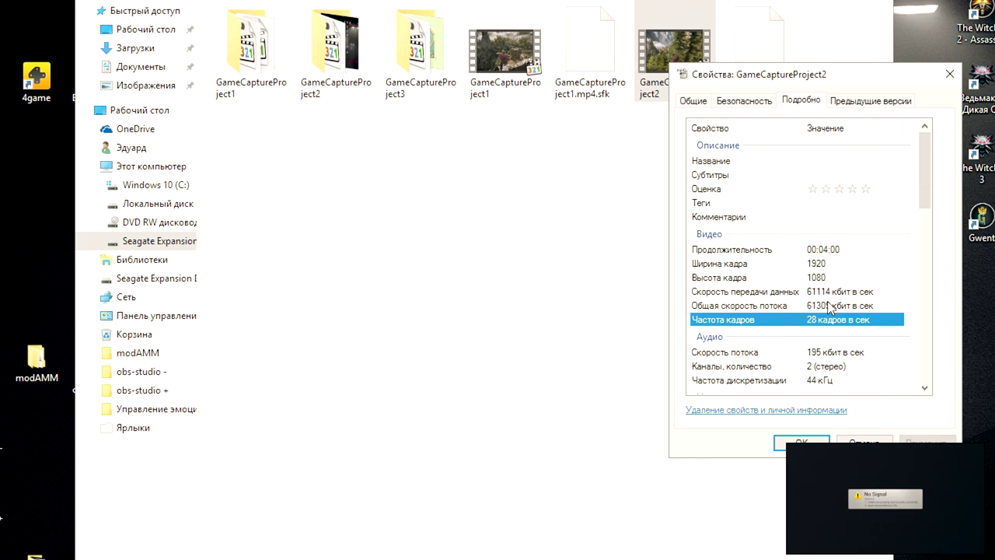
click(832, 292)
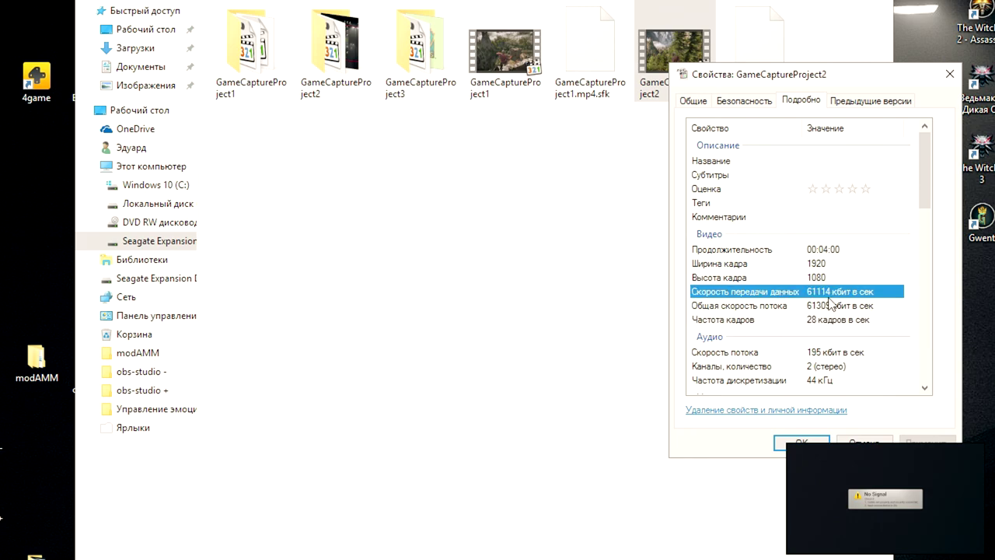
click(840, 307)
click(865, 293)
click(863, 307)
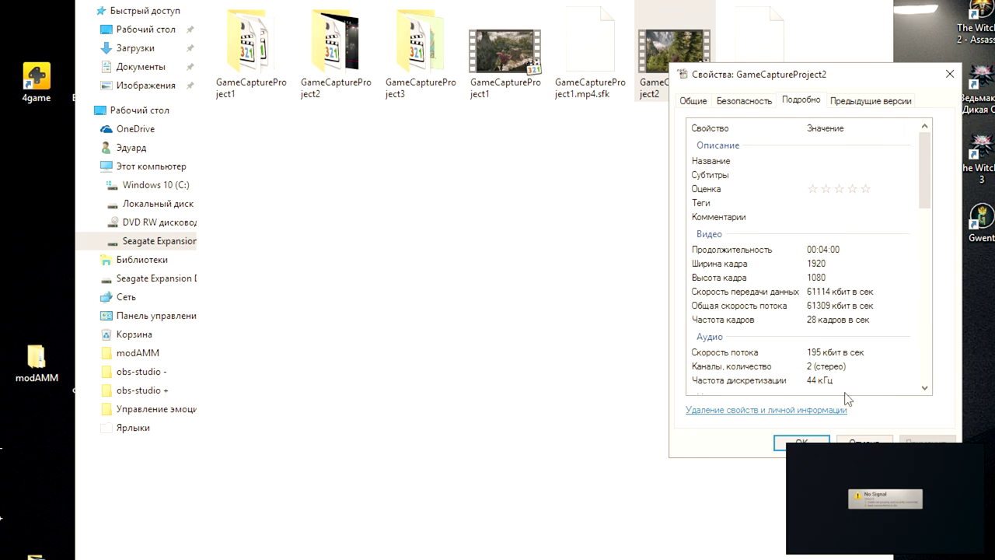
click(778, 443)
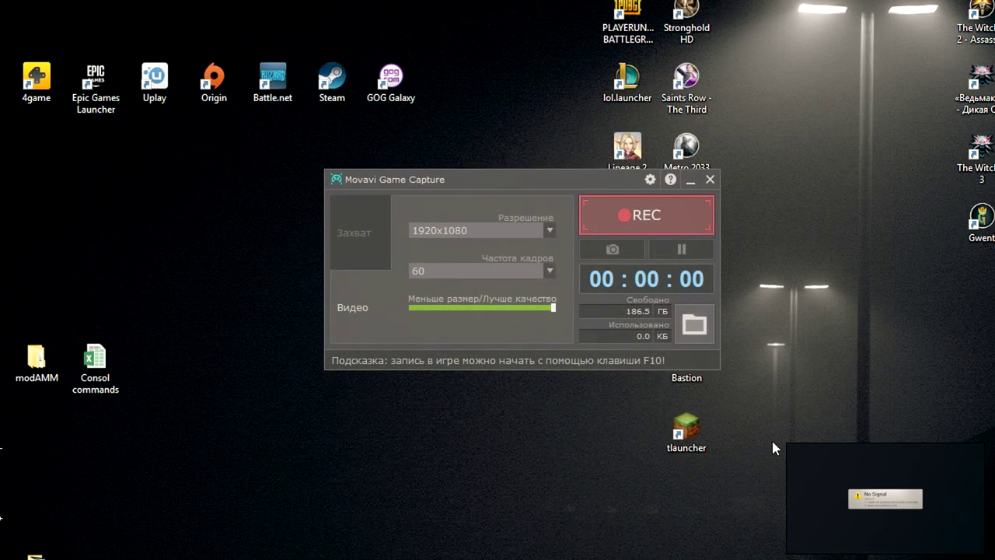
Step: Set the frame rate to 30 and lower the video quality to about the middle of its range
click(553, 269)
click(461, 295)
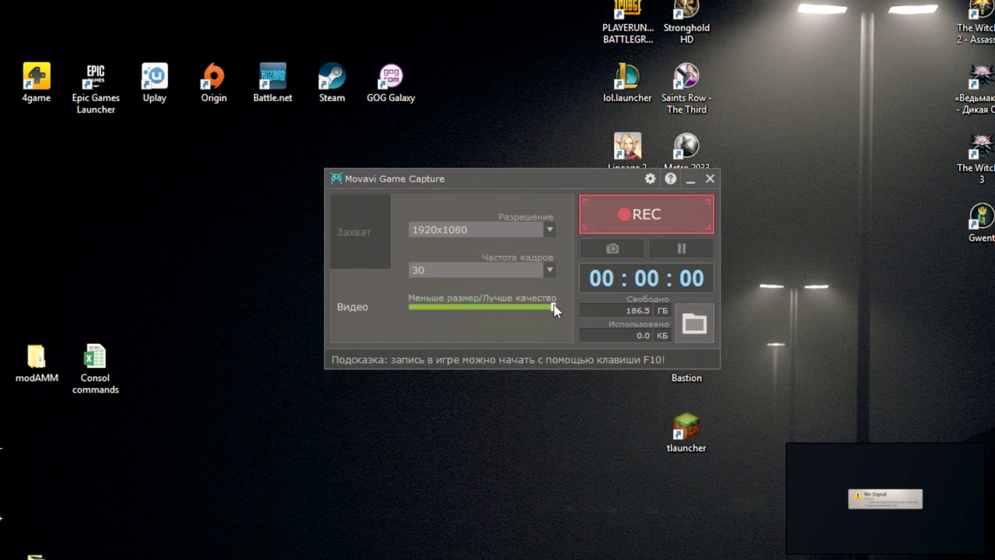
drag(555, 308, 482, 318)
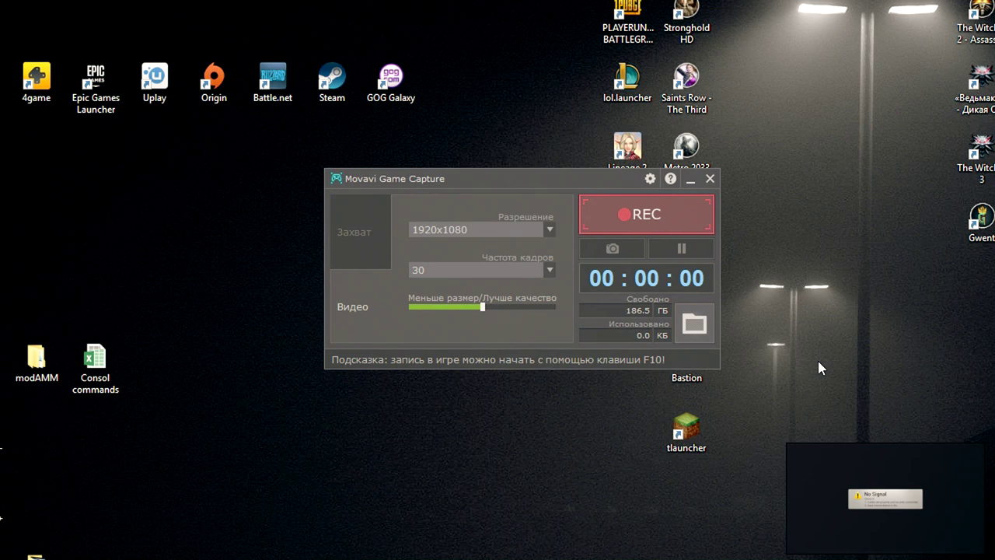
Step: Examine the program settings for general options, files, hotkeys, overlays, audio quality choices and webcam
click(650, 178)
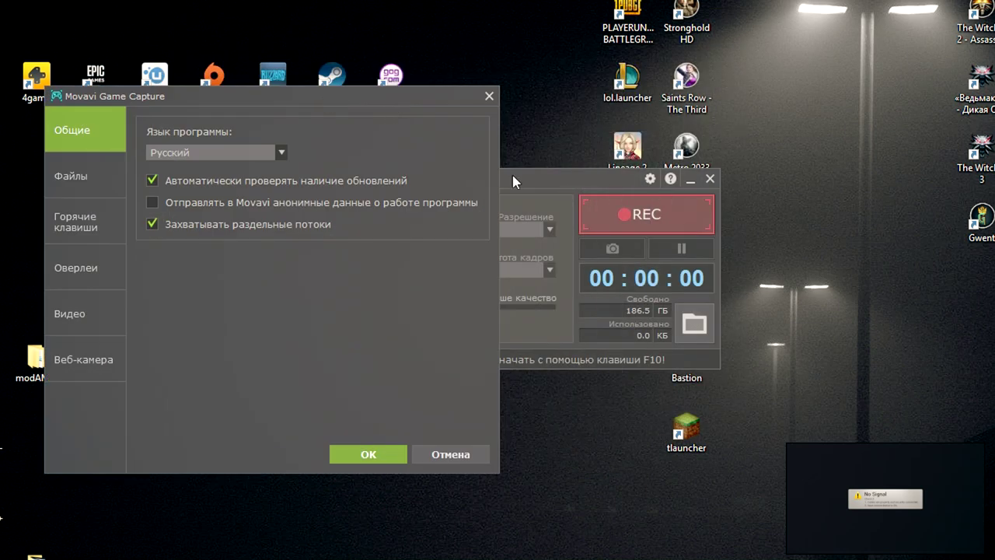
click(81, 175)
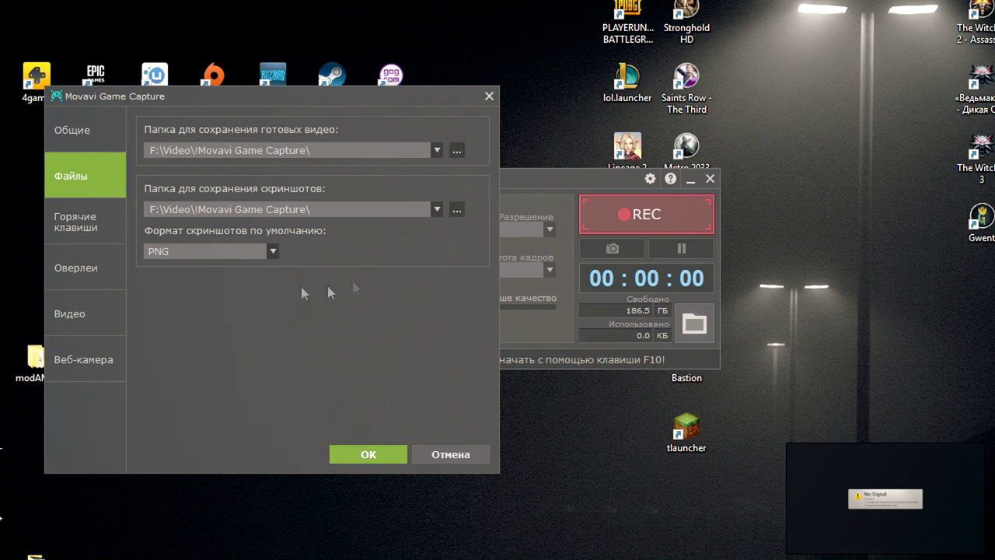
click(115, 218)
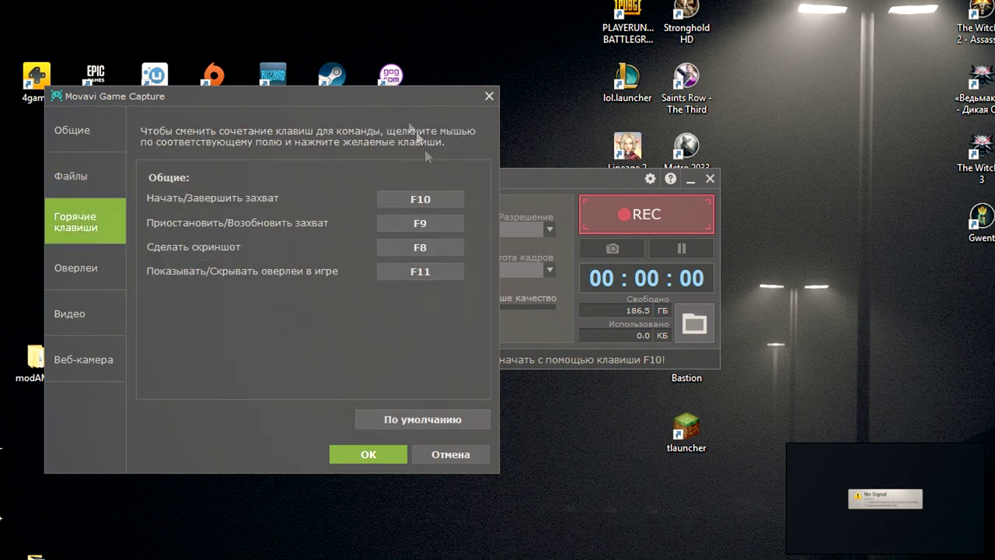
click(116, 256)
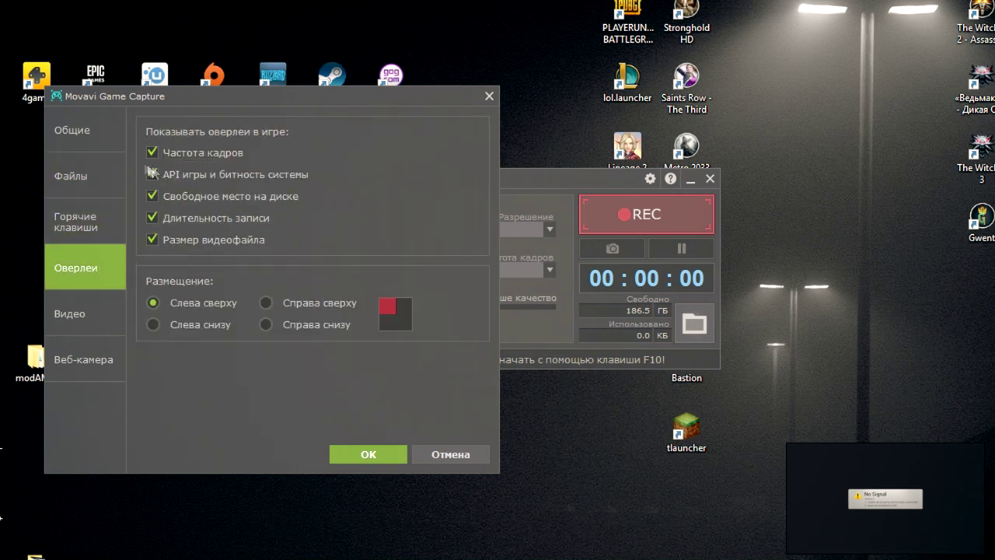
click(117, 311)
click(230, 150)
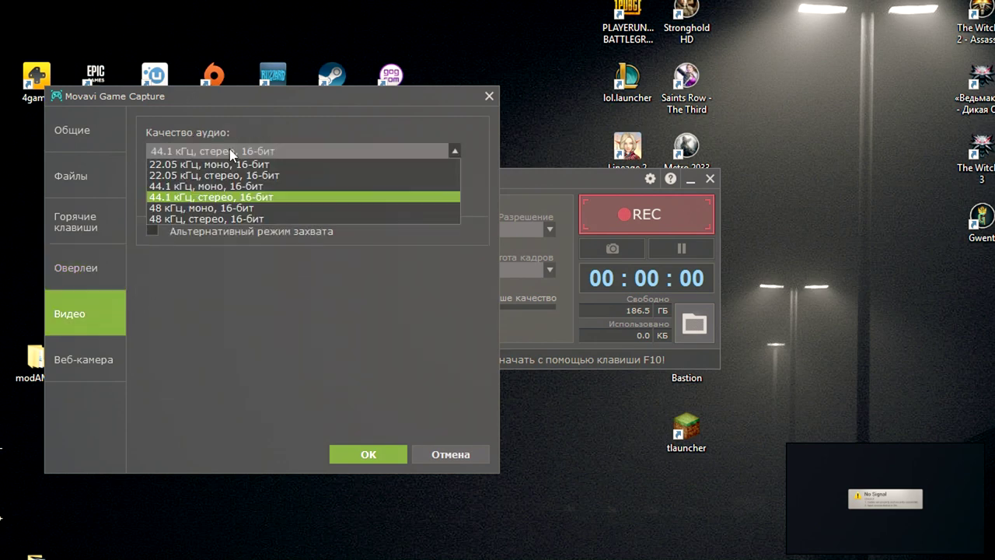
click(229, 150)
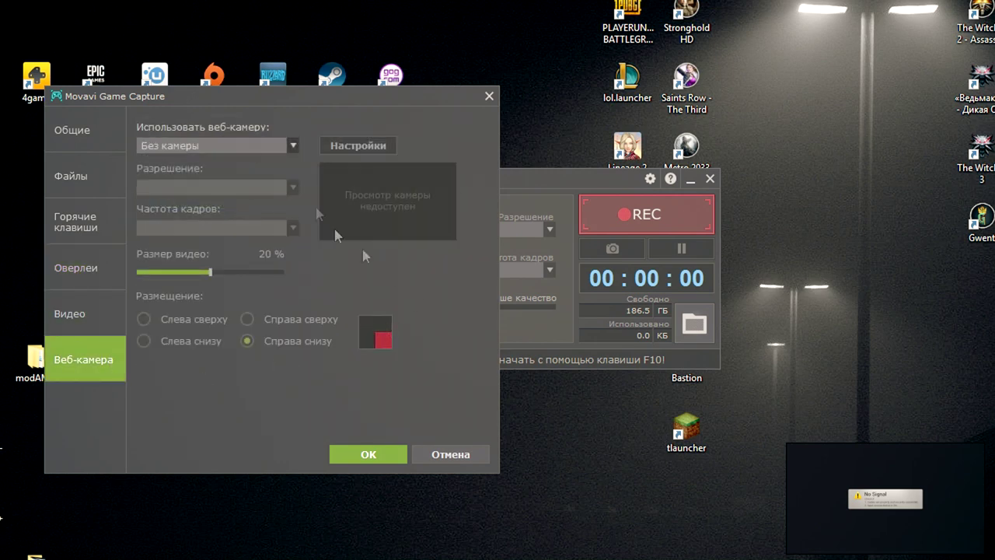
click(72, 130)
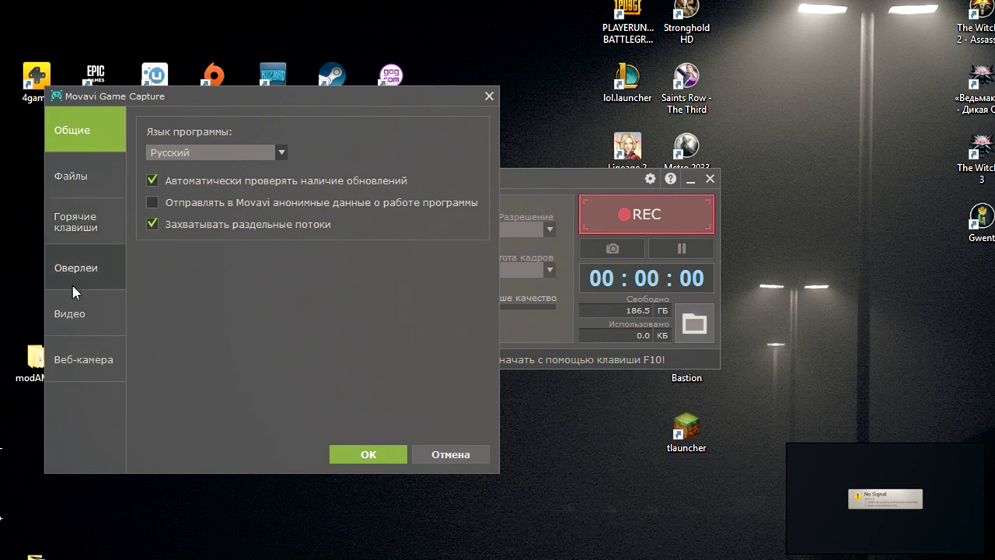
Step: Toggle NVIDIA GPU acceleration on and off in the program's video settings
click(81, 315)
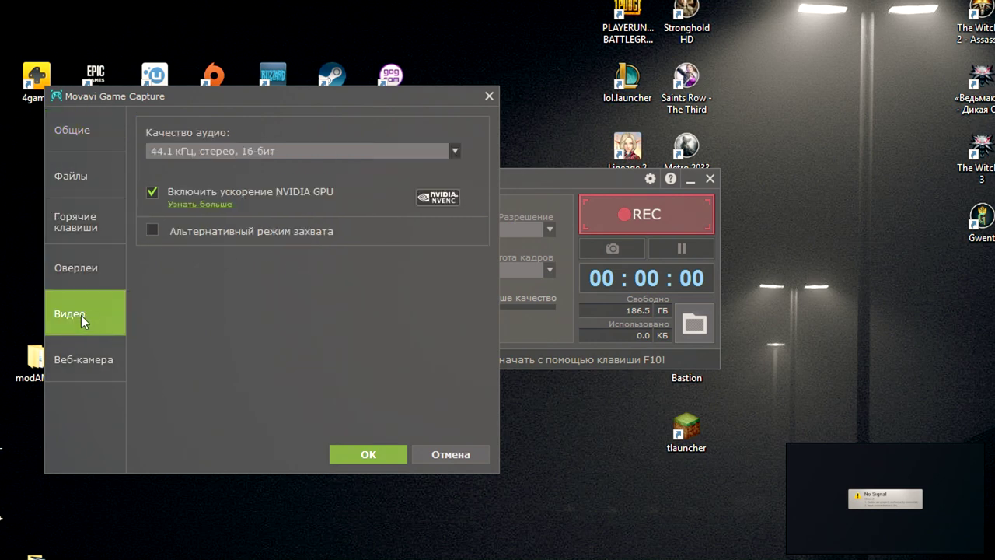
click(282, 192)
click(282, 192)
click(282, 192)
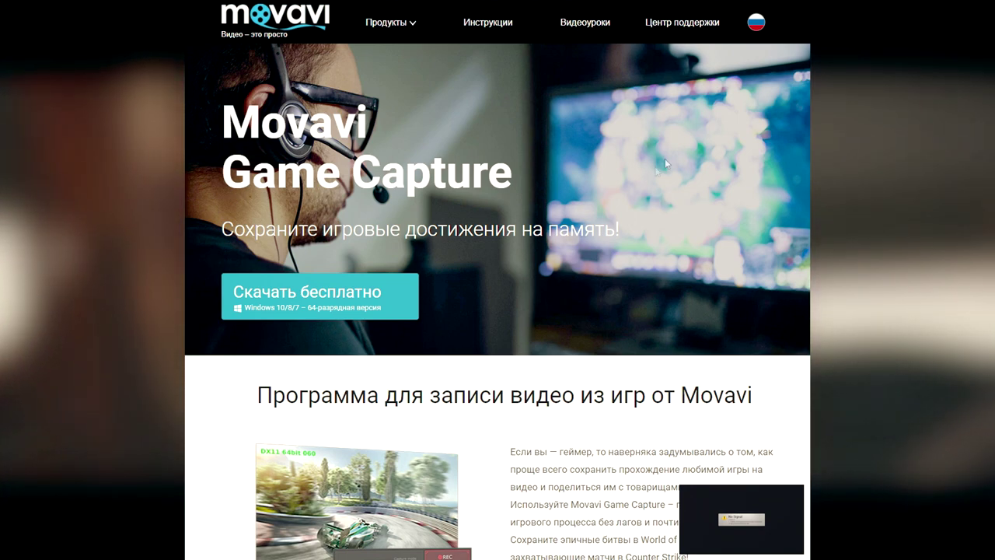
Step: Switch to the Movavi Game Capture web page and read its descriptions of recording, sound capture, webcam video and online sharing
scroll(665, 162, down, 4)
scroll(713, 144, up, 1)
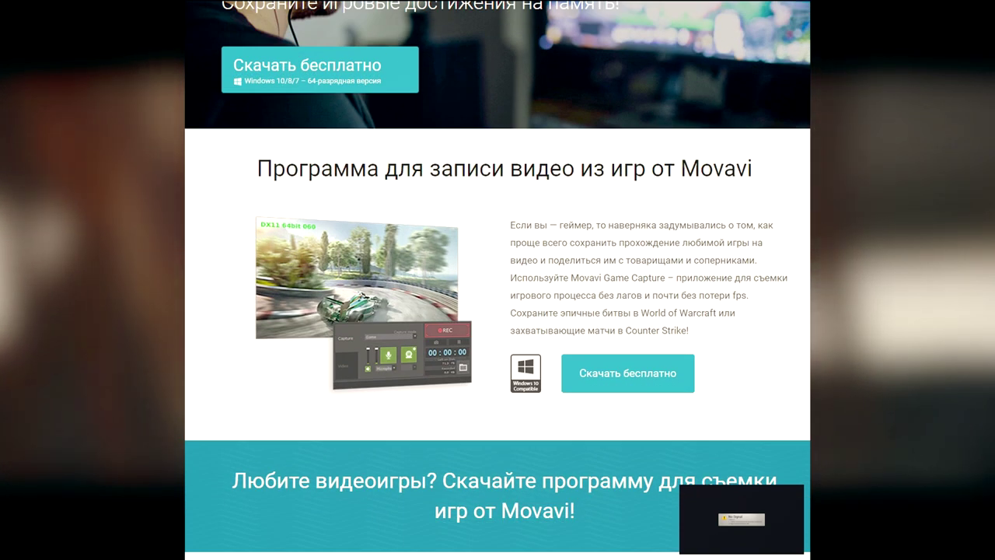
scroll(498, 280, down, 6)
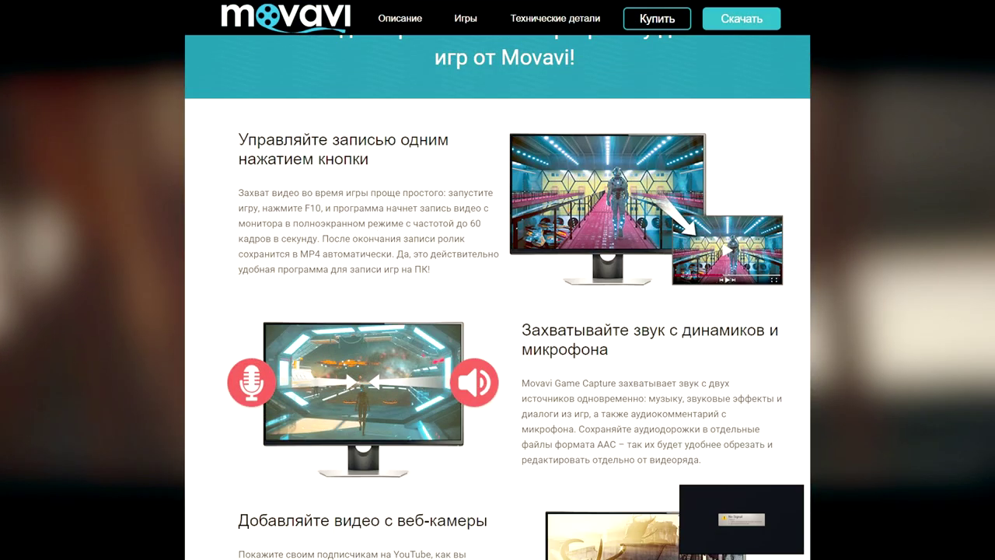
scroll(498, 280, down, 1)
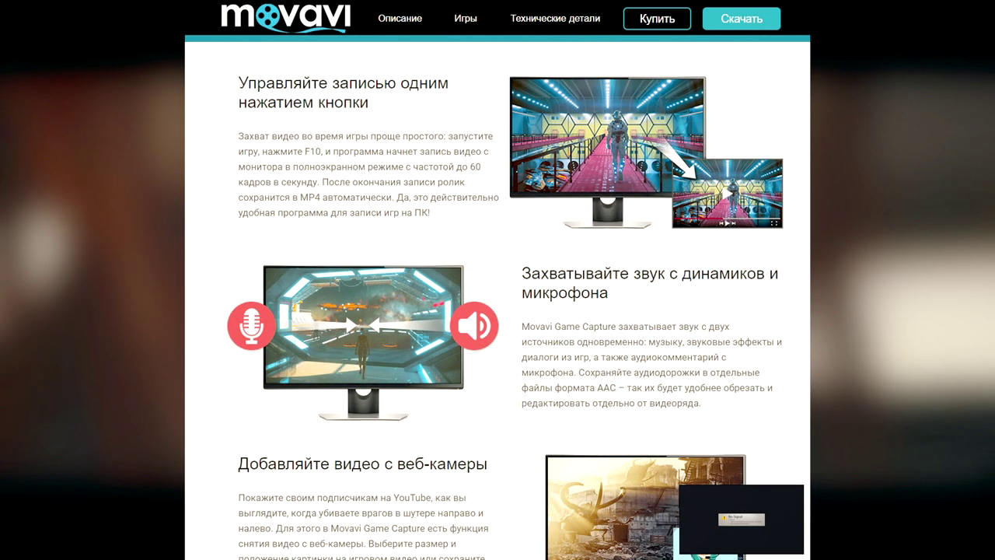
scroll(498, 280, up, 1)
scroll(497, 280, down, 4)
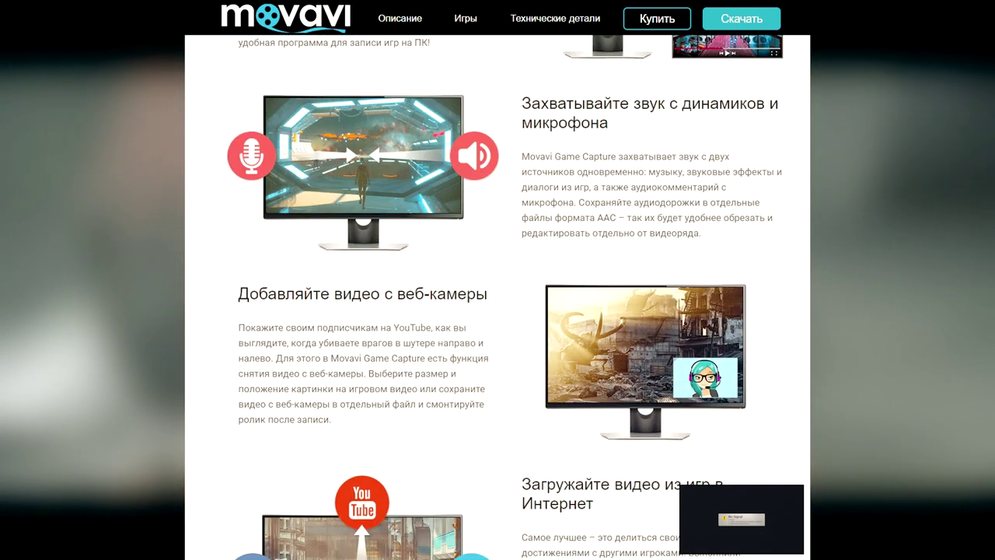
scroll(497, 280, down, 6)
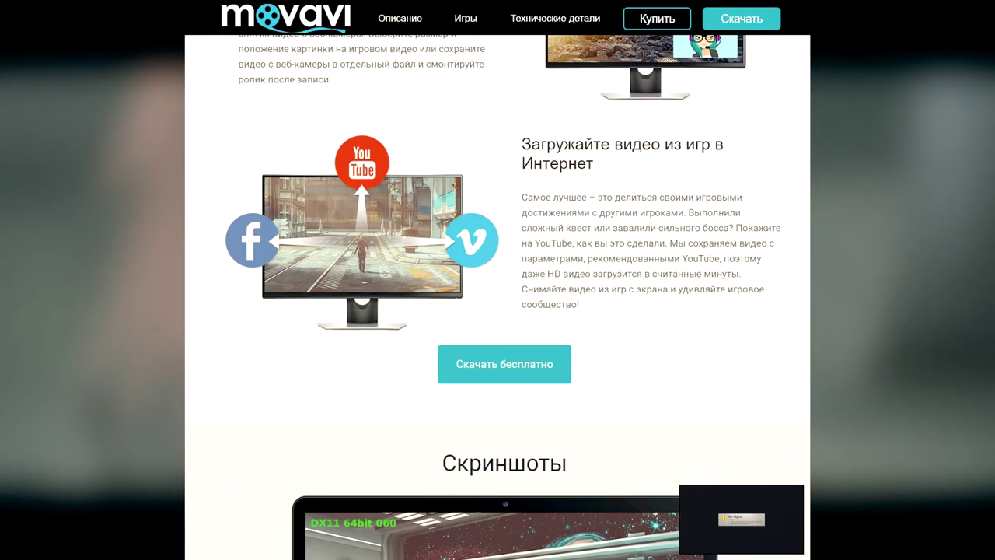
scroll(498, 280, down, 6)
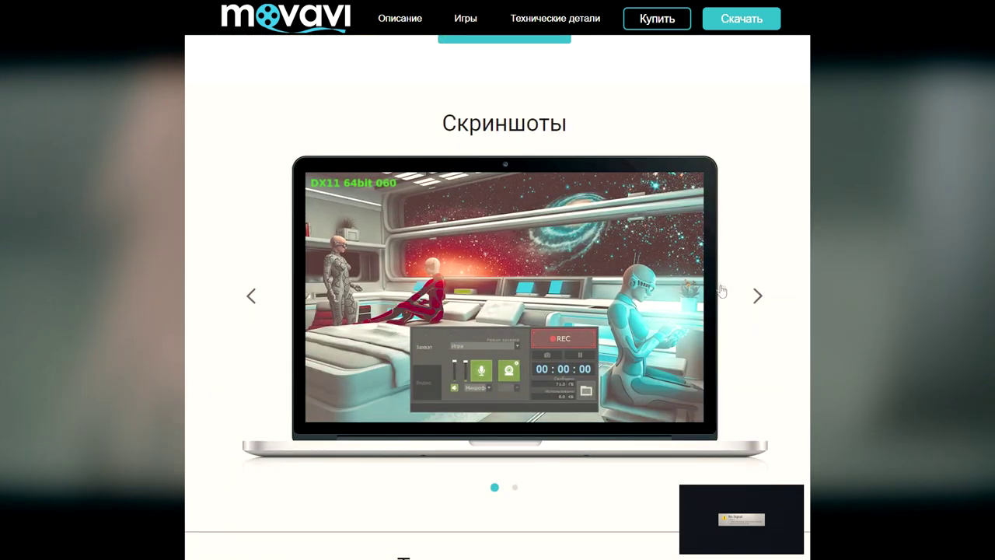
Step: Browse through the program screenshots in the web page's gallery
click(766, 296)
click(760, 296)
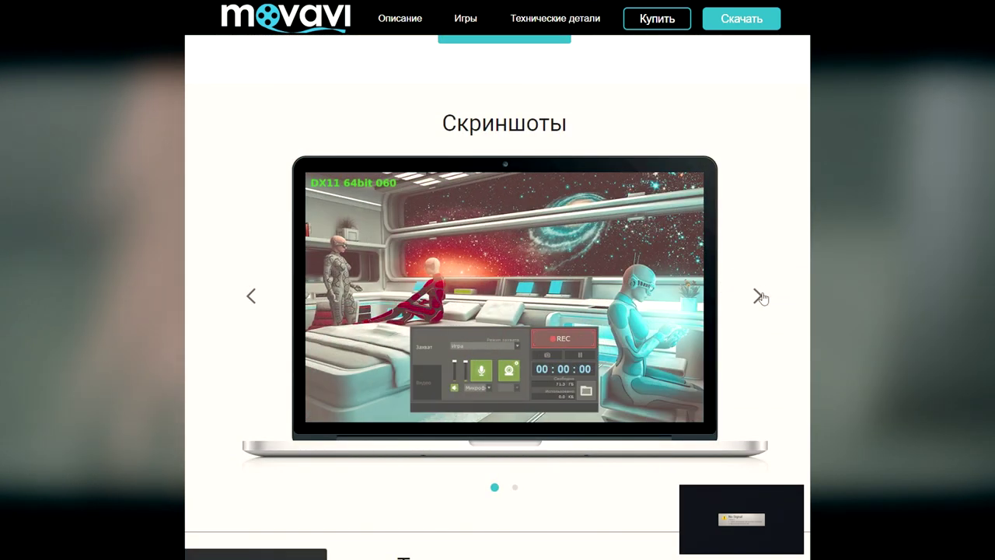
click(759, 296)
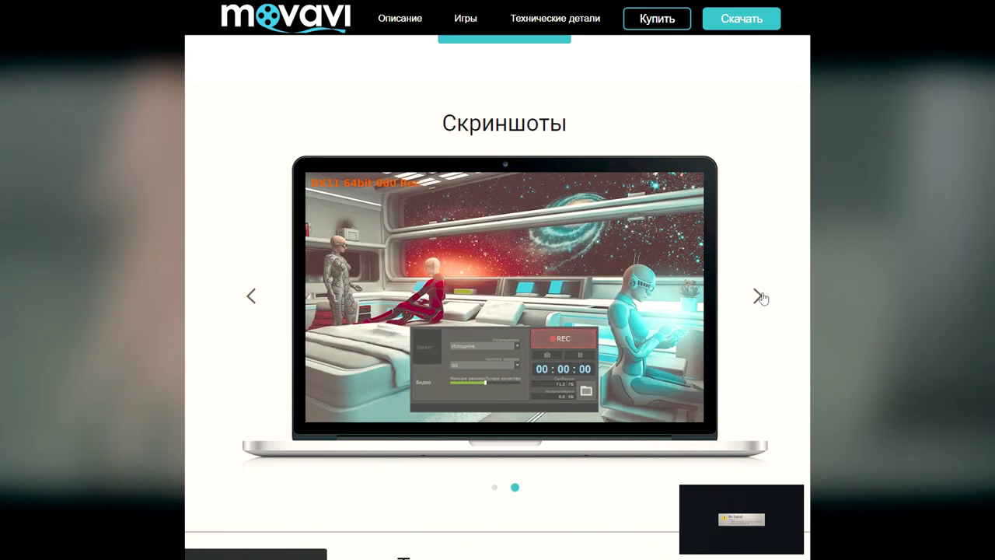
click(762, 298)
click(762, 297)
Step: Examine the technical details, system requirements and list of tested games, and return to the beginning of the page
scroll(762, 298, down, 5)
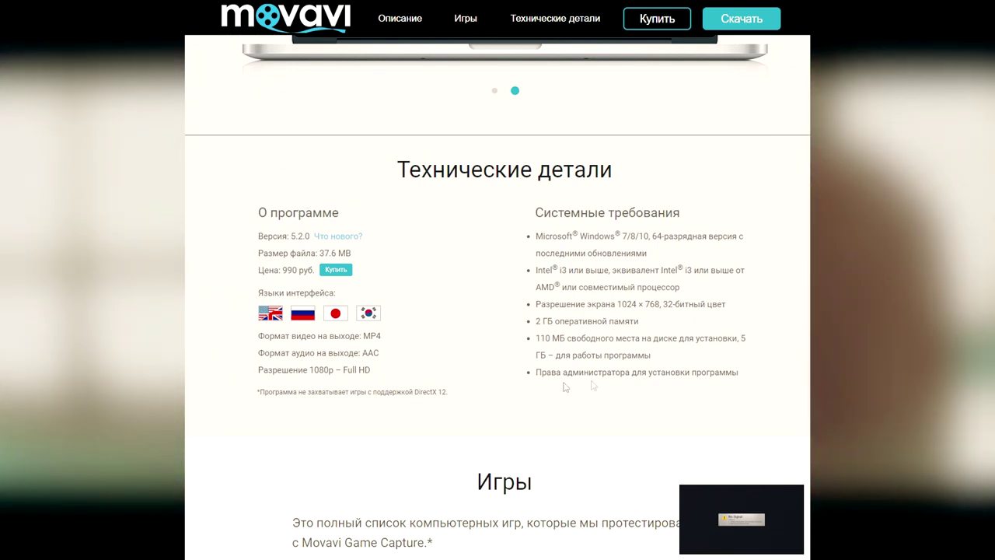
scroll(498, 311, down, 4)
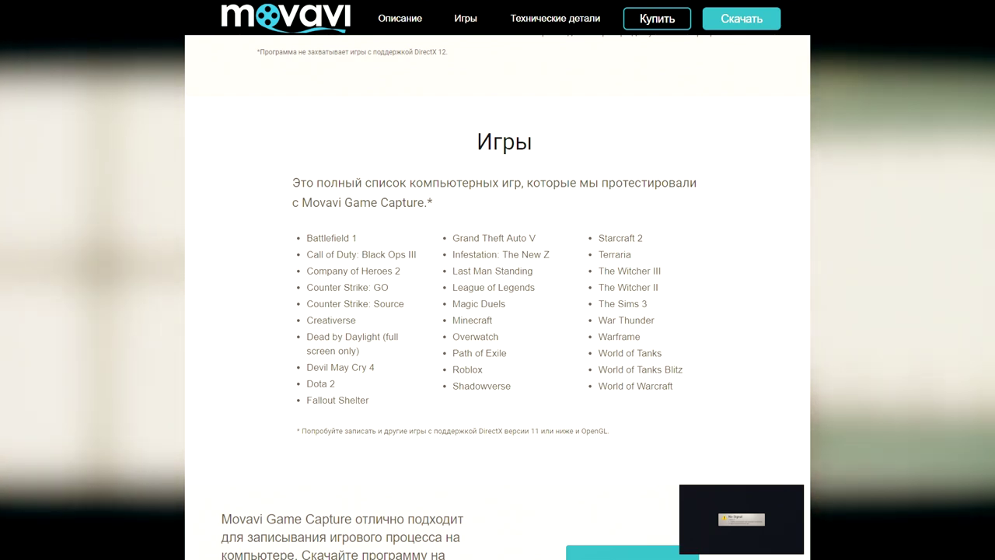
scroll(498, 311, down, 3)
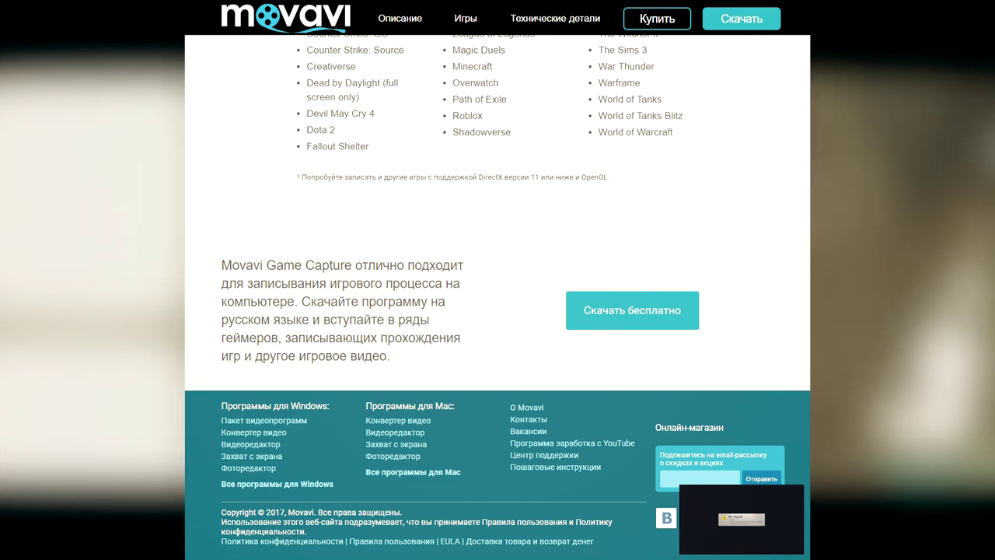
scroll(498, 311, up, 15)
scroll(498, 311, up, 10)
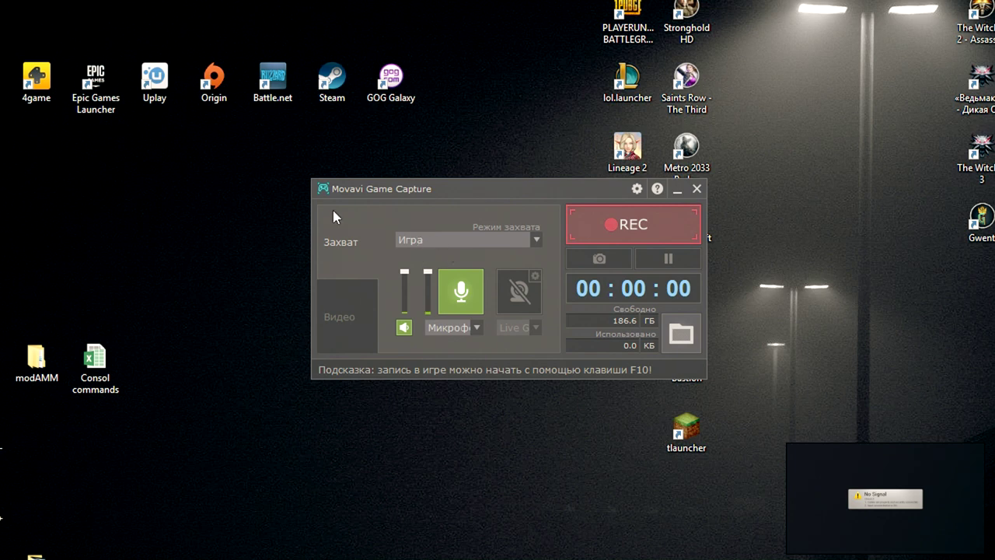
Step: Switch to Movavi Game Capture, start recording in game capture mode and reposition the program window on the desktop
click(645, 225)
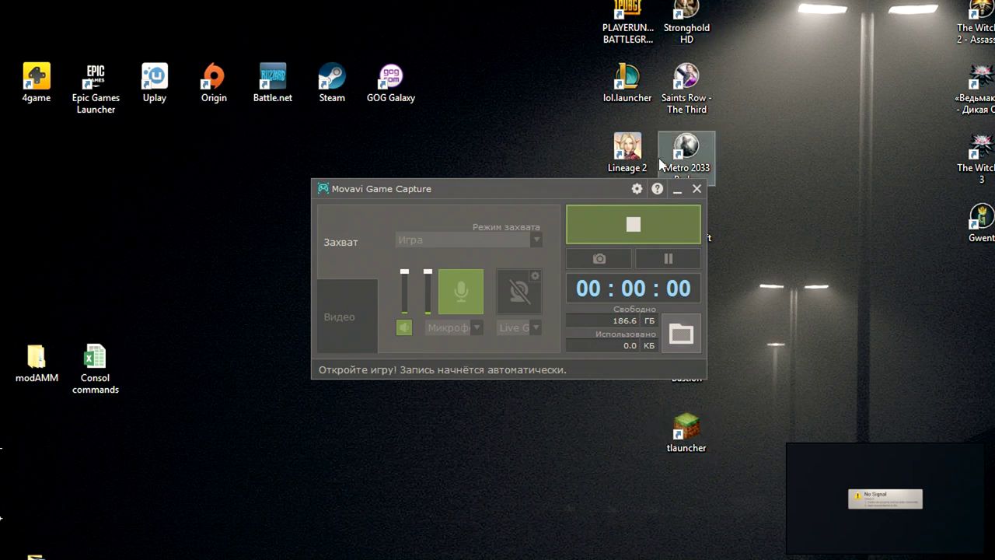
drag(557, 192, 618, 299)
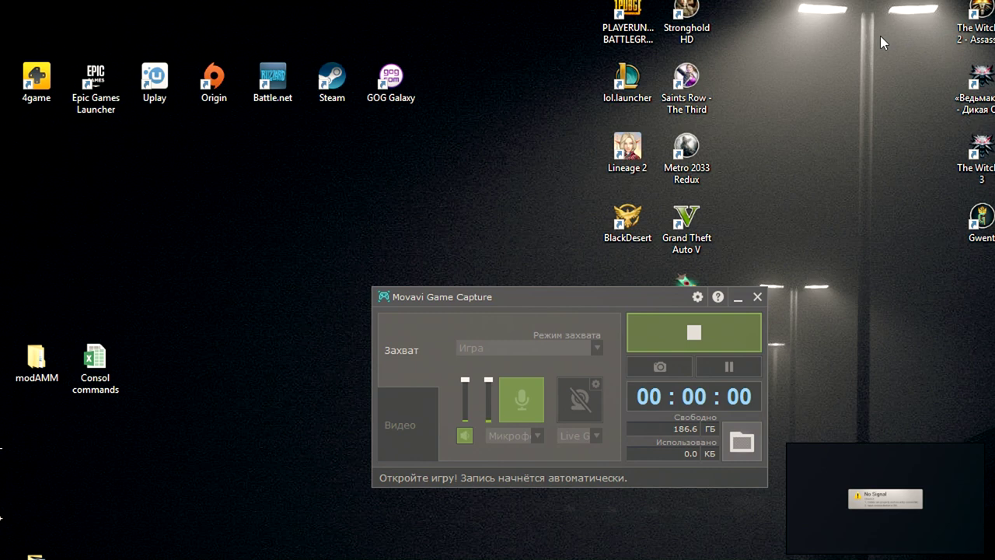
drag(512, 298, 476, 131)
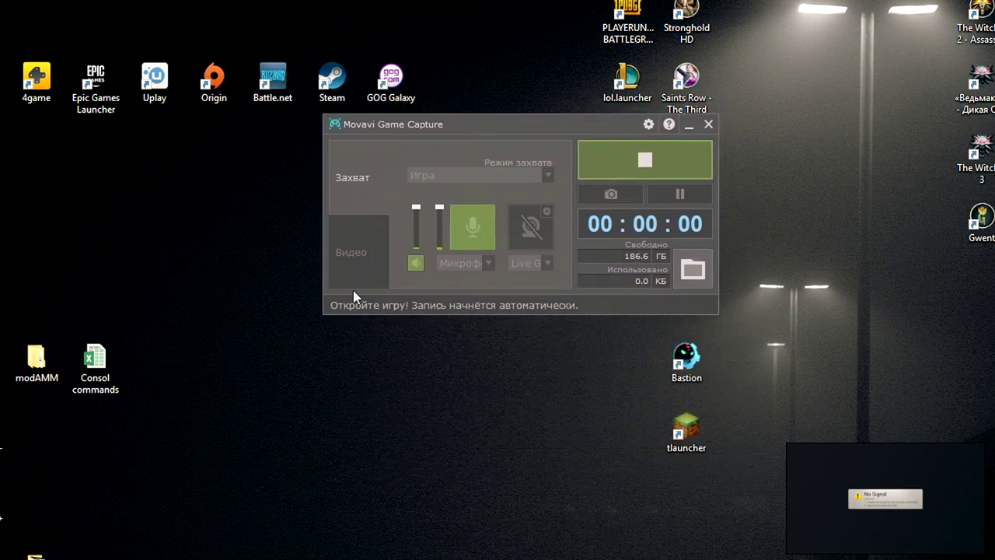
drag(560, 128, 381, 204)
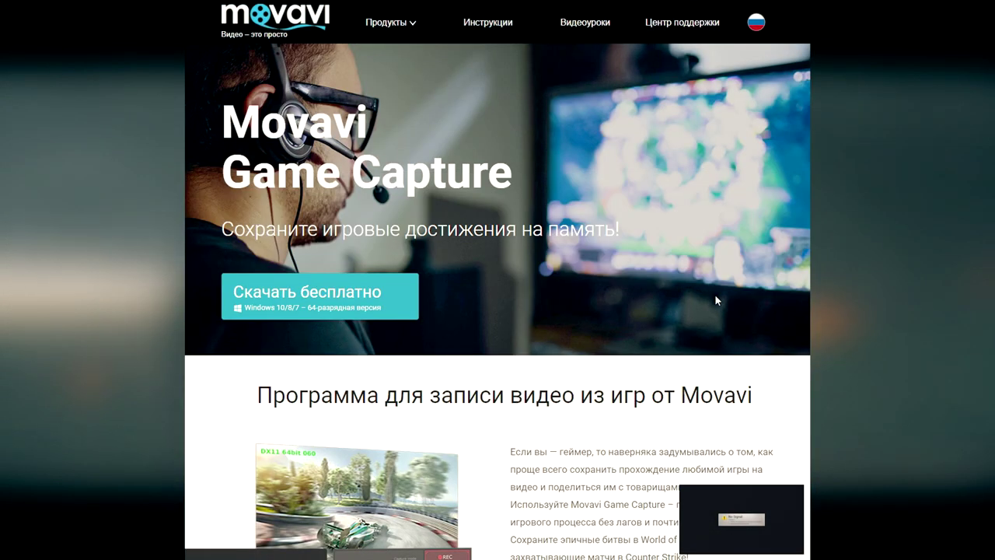
Step: Review the product web page and licence prices, view the payment form for the personal licence and close it
scroll(715, 295, down, 20)
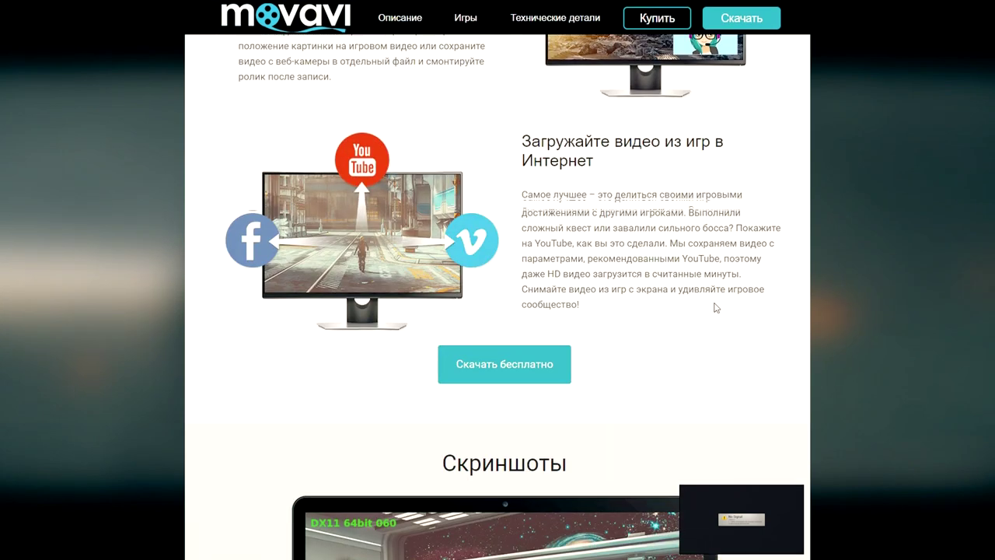
scroll(715, 307, down, 10)
scroll(725, 305, up, 2)
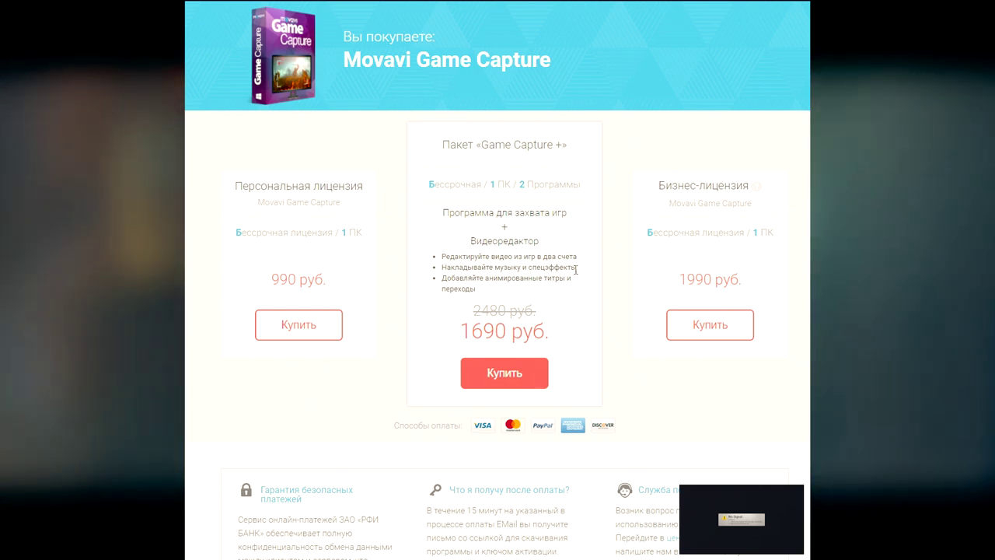
click(463, 326)
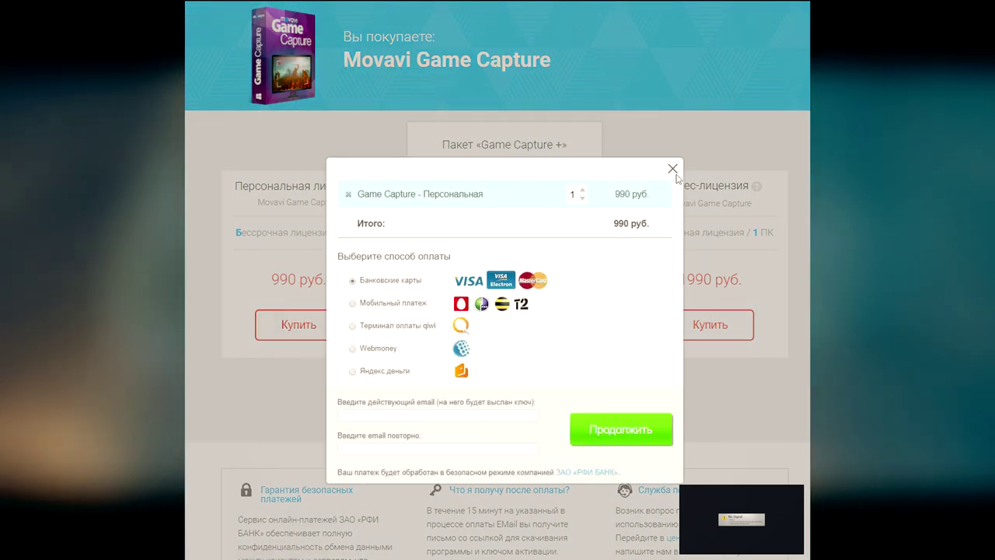
key(Escape)
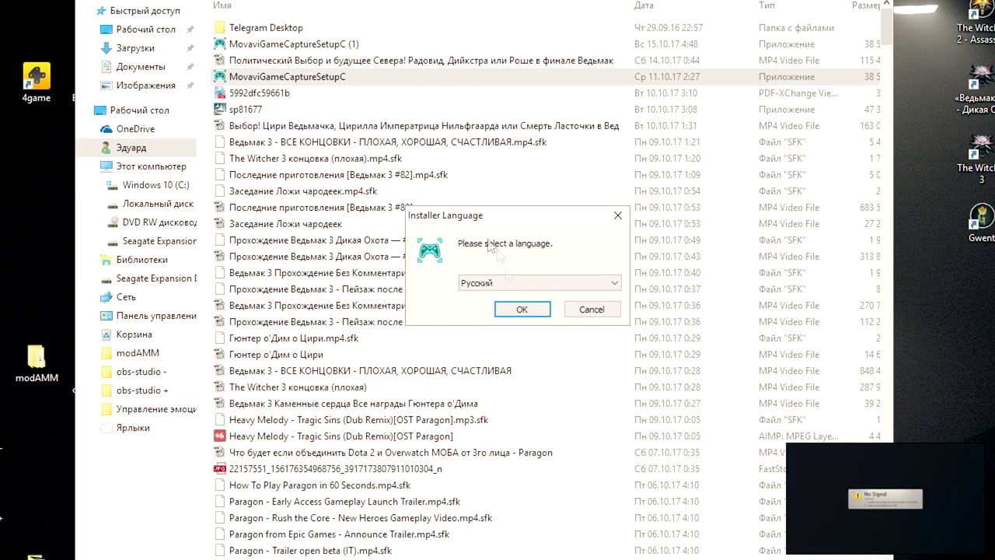
Step: Choose Russian as the installer language and advance through the Movavi Game Capture 5 setup
click(514, 308)
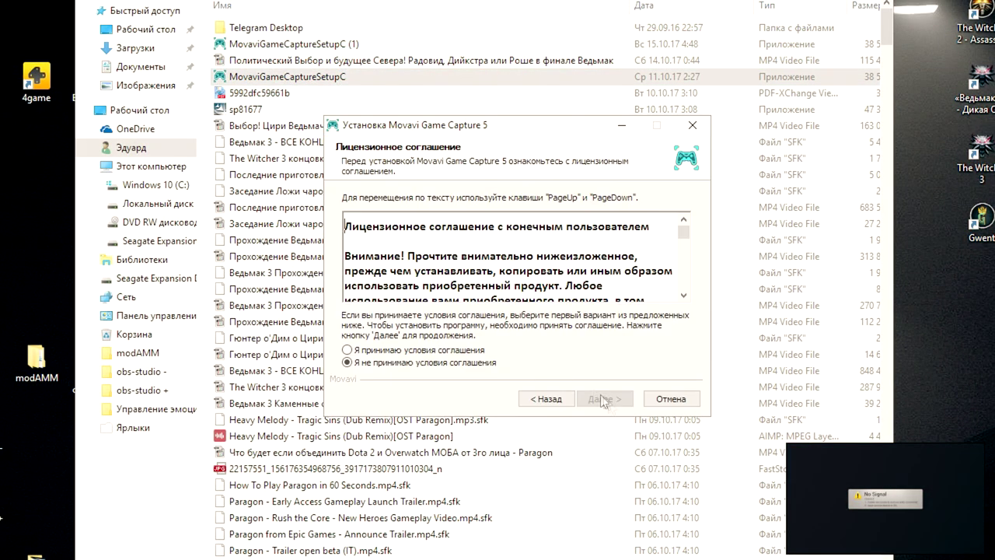
click(606, 399)
click(607, 399)
click(603, 399)
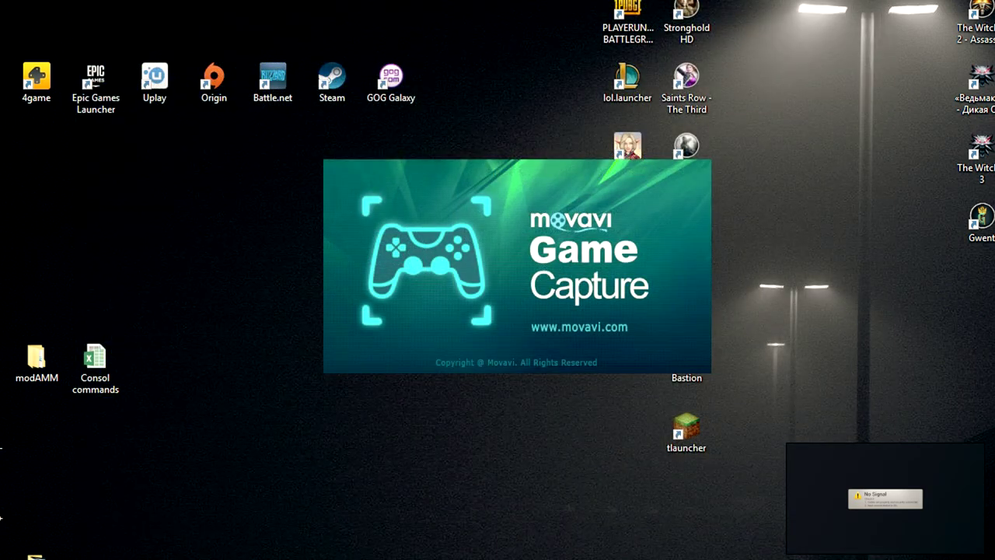